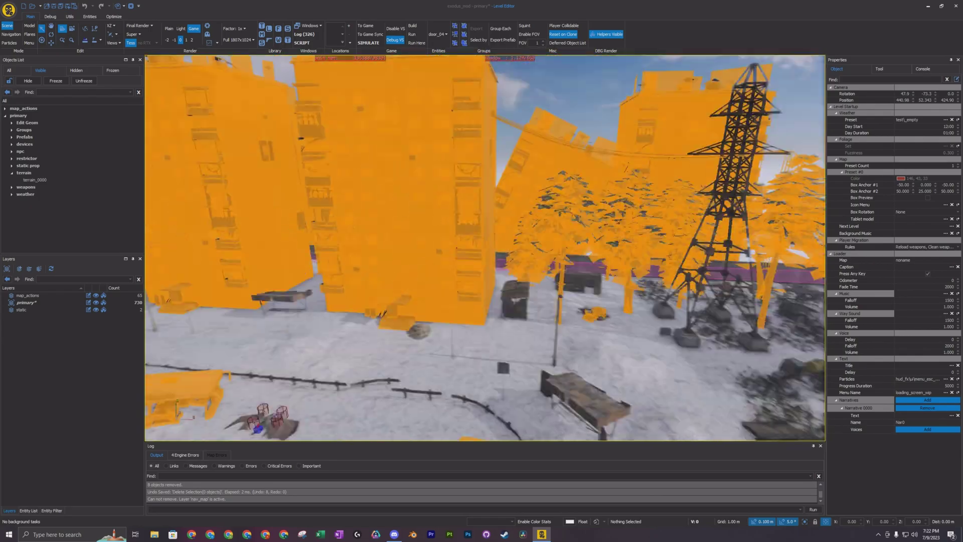
# Clear the DOOR filter from the entity list with the view on the snowfield monsters
pyautogui.moveTo(484, 248); pyautogui.dragTo(381, 286, button='right')
pyautogui.moveTo(517, 346); pyautogui.dragTo(501, 330, button='right')
pyautogui.moveTo(485, 248); pyautogui.dragTo(461, 151, button='right')
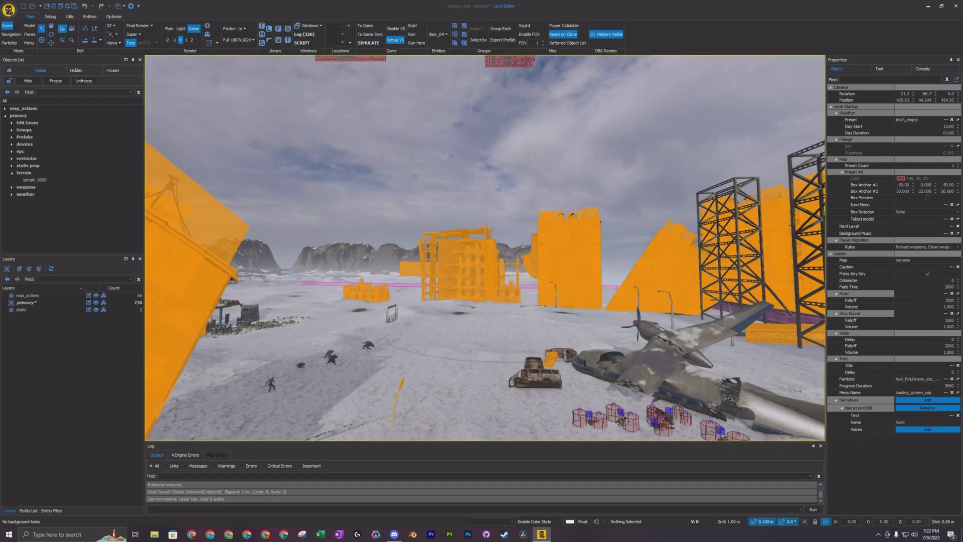
pyautogui.moveTo(484, 248); pyautogui.dragTo(646, 254, button='right')
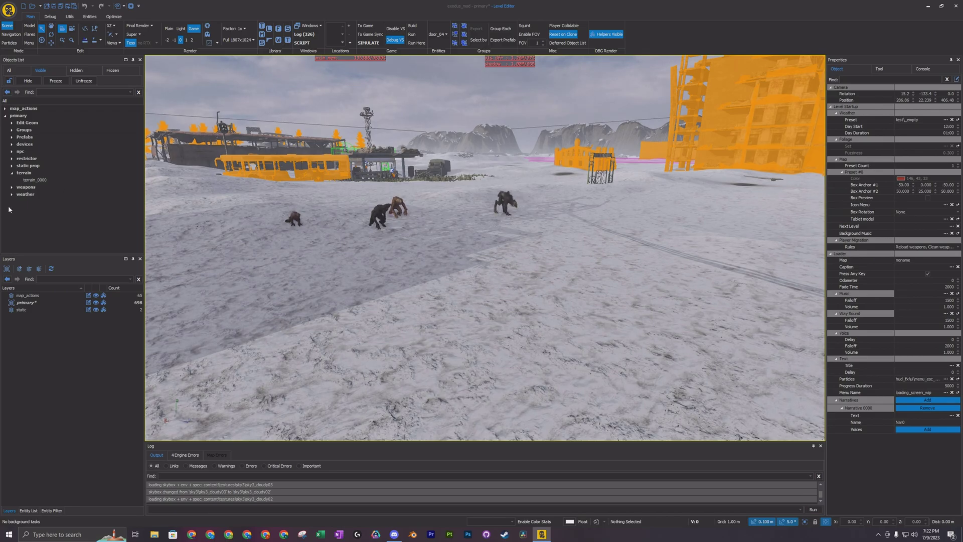
pyautogui.moveTo(484, 247); pyautogui.dragTo(437, 357, button='right')
pyautogui.click(29, 511)
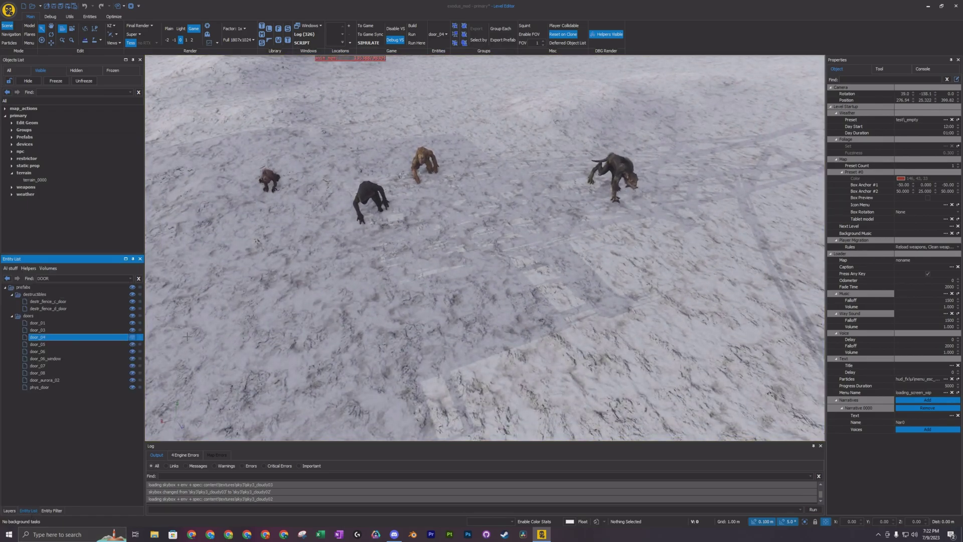
pyautogui.click(138, 279)
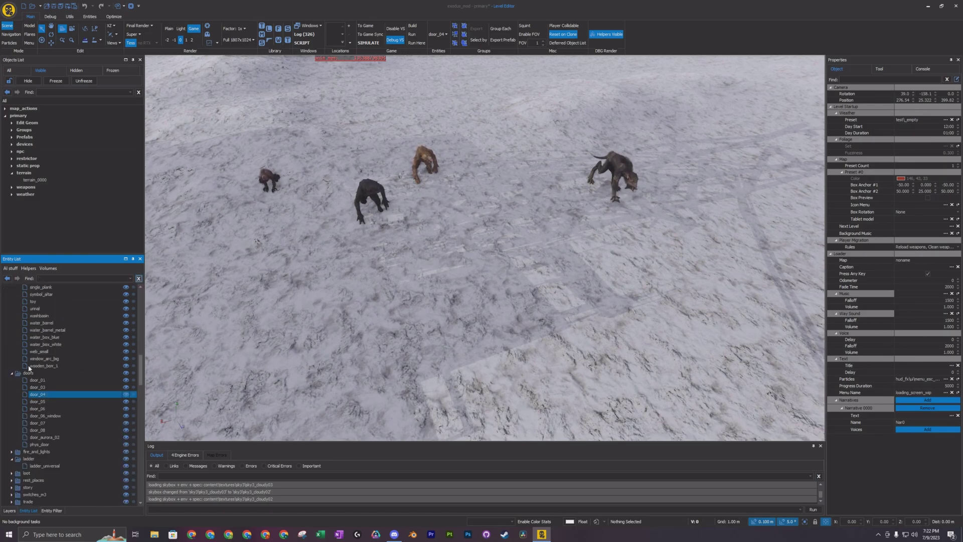
# Collapse the prefabs and weapons folders and expand the monster folder under npc in the entity list
pyautogui.scroll(20, 26, 369)
pyautogui.click(5, 358)
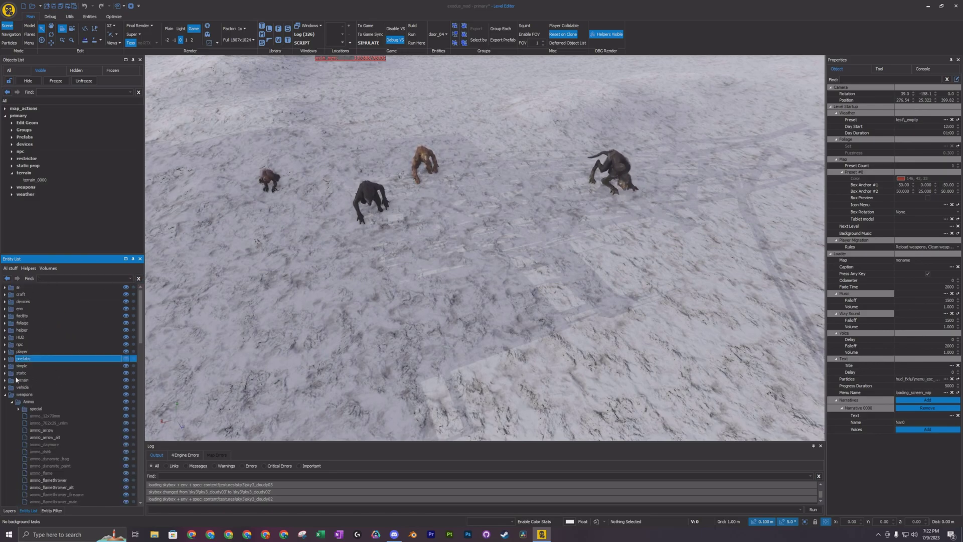
pyautogui.click(5, 395)
pyautogui.click(6, 345)
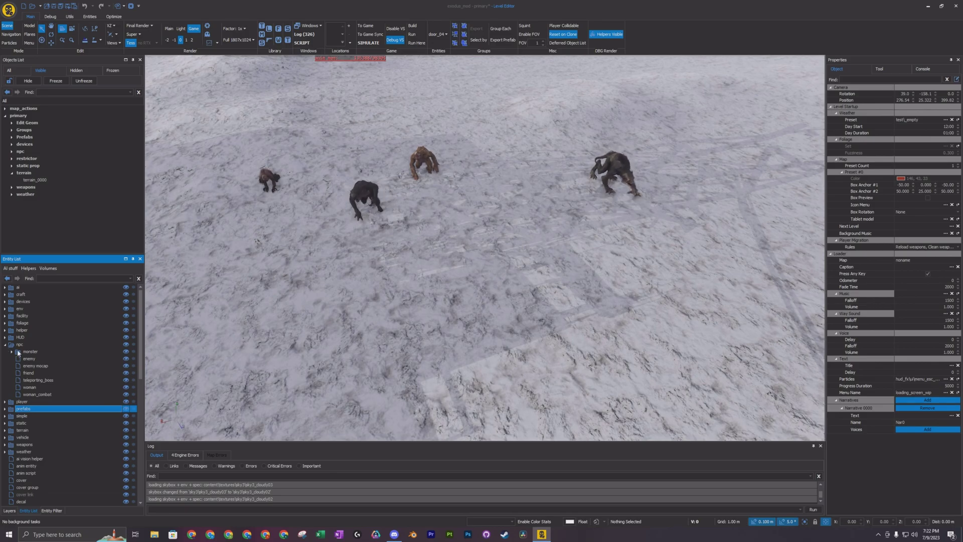
pyautogui.click(13, 352)
pyautogui.scroll(-3, 54, 409)
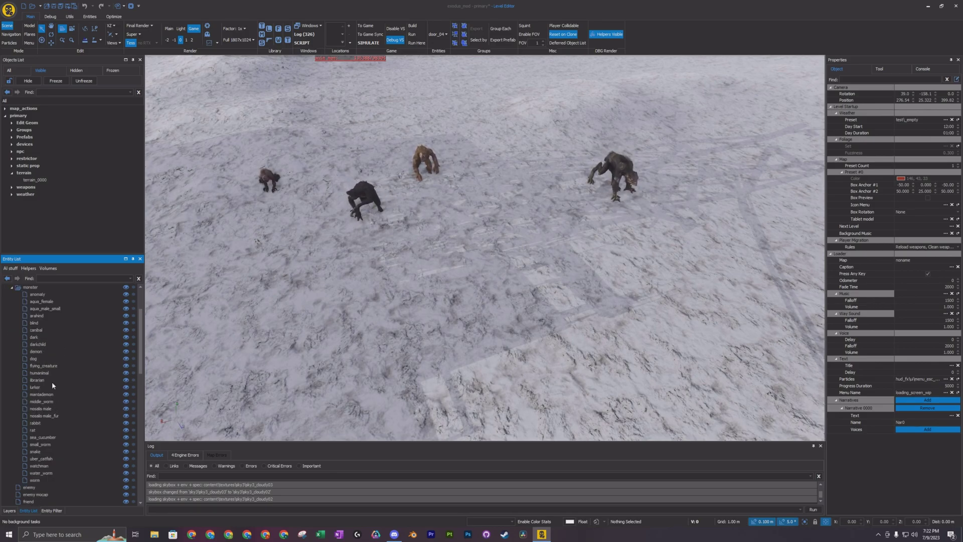
# Place a humanimal monster on the snow beside the existing group of monsters
pyautogui.moveTo(43, 374); pyautogui.dragTo(370, 354)
pyautogui.moveTo(520, 273); pyautogui.dragTo(533, 257)
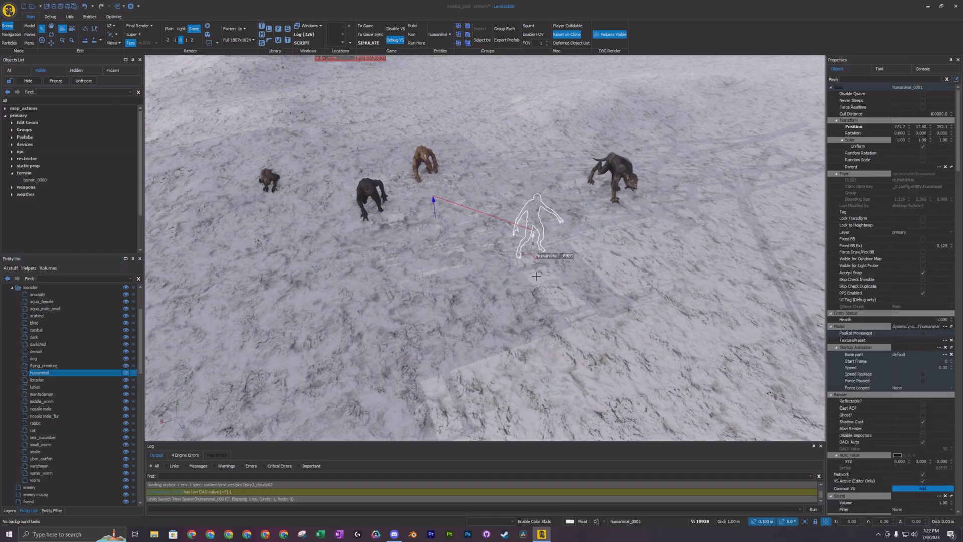
pyautogui.moveTo(533, 256); pyautogui.dragTo(531, 170, button='right')
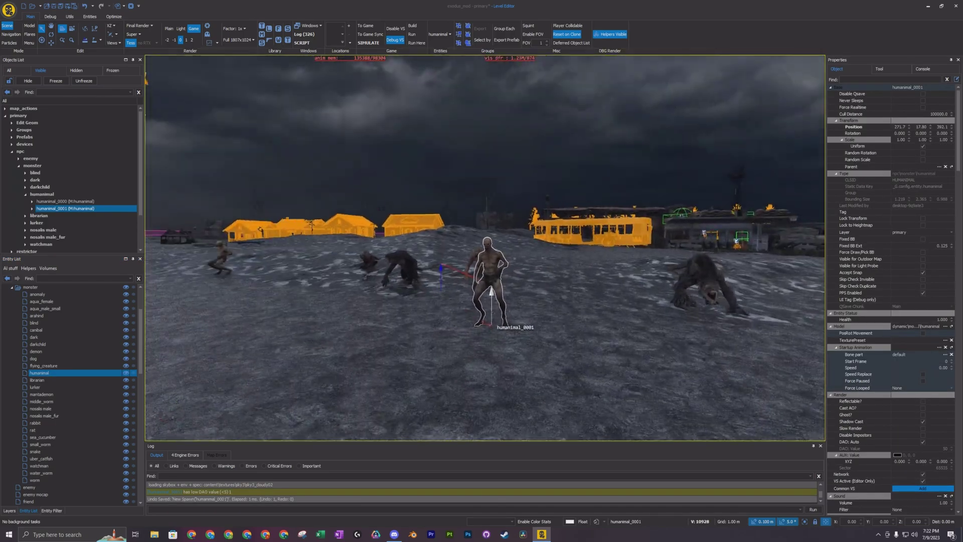
# Test the level in game, accepting the saving and calculation of PathEngine covers, observe the monsters' behaviour, and return to editing
pyautogui.click(370, 34)
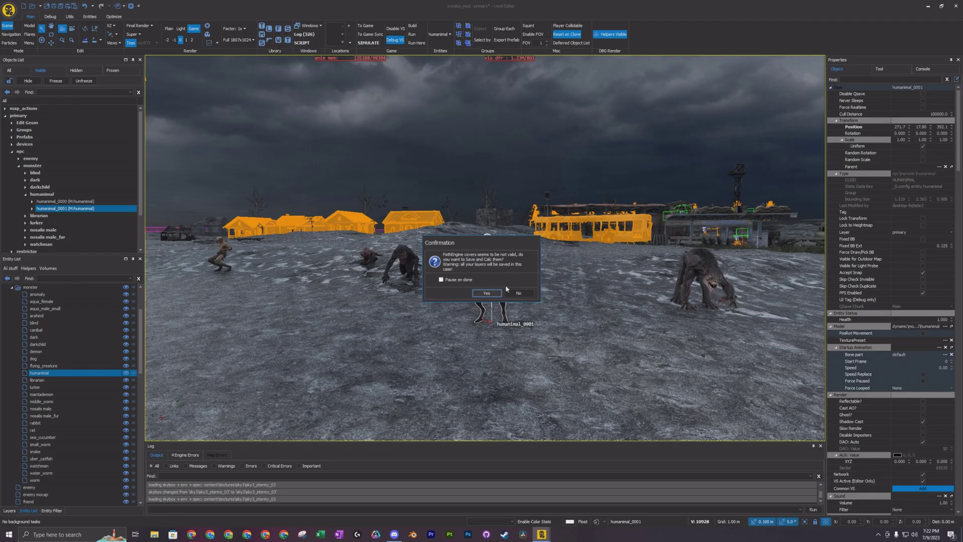
pyautogui.click(485, 293)
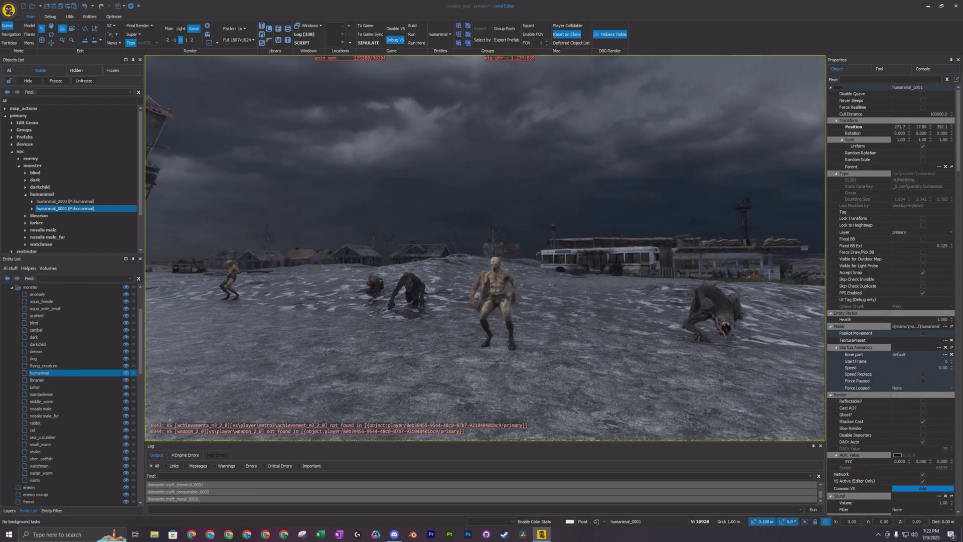
pyautogui.press('w')
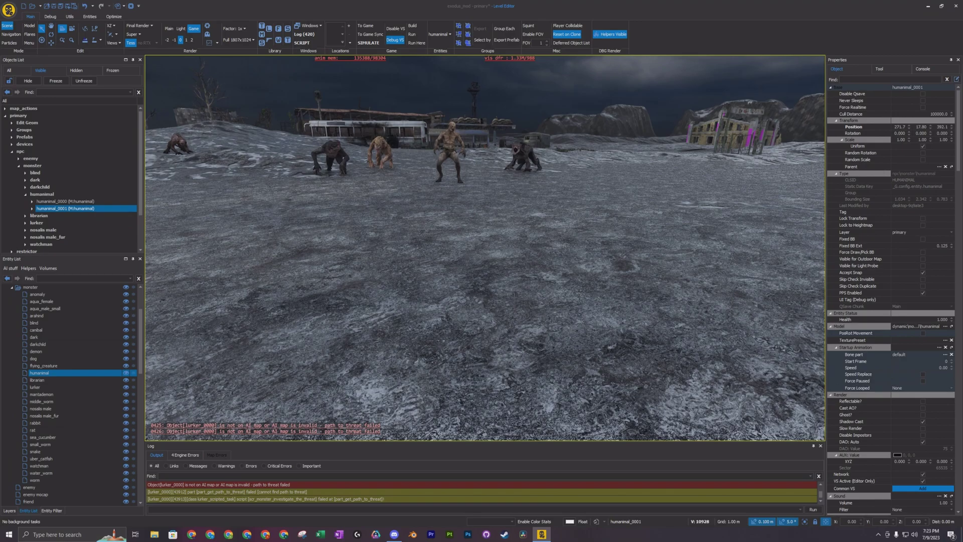
pyautogui.press('Escape')
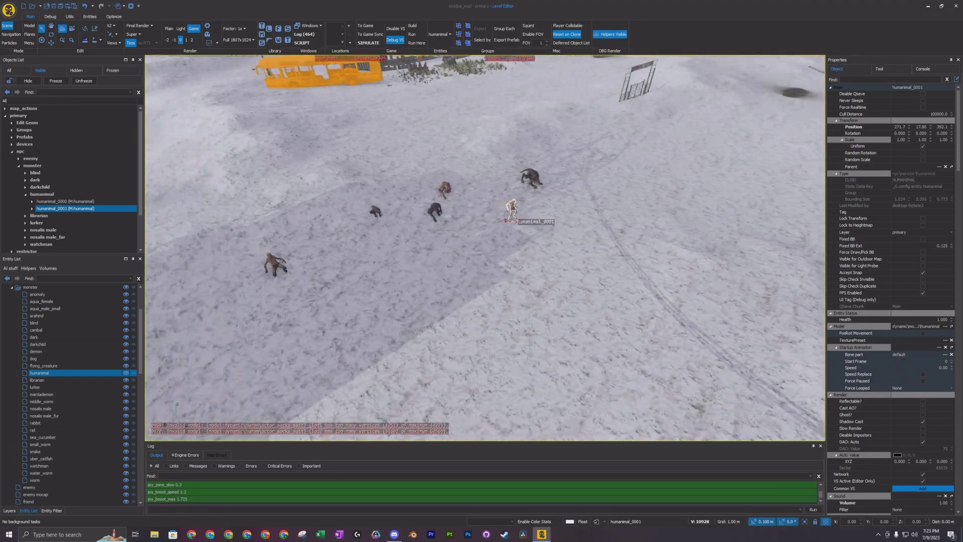
# Collapse the monster and npc folders in the entity list
pyautogui.moveTo(485, 248); pyautogui.dragTo(446, 258, button='right')
pyautogui.moveTo(315, 344); pyautogui.dragTo(318, 338, button='right')
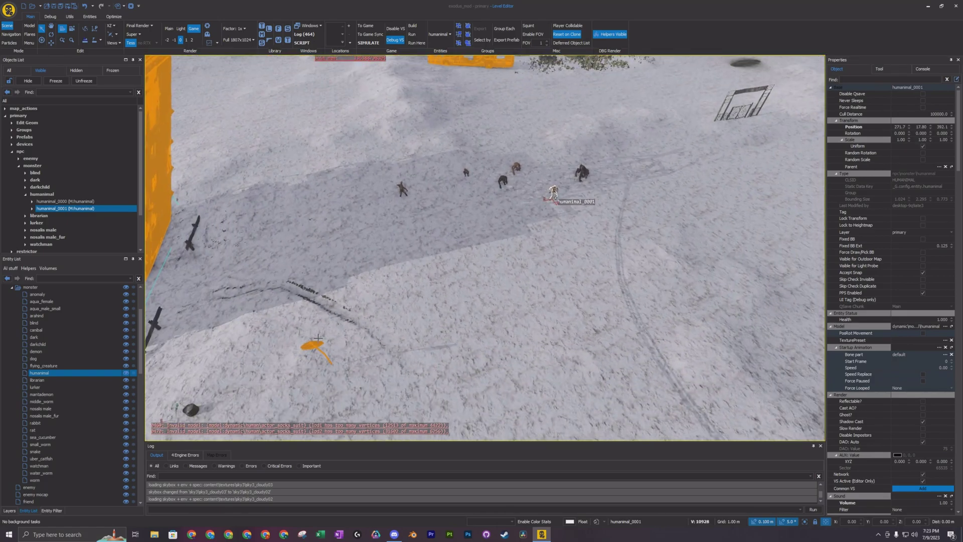
pyautogui.click(11, 287)
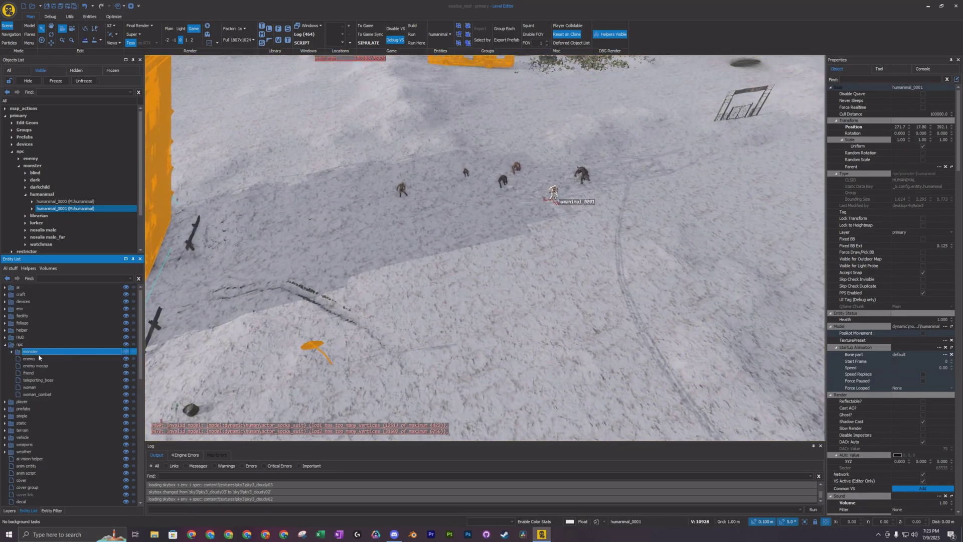
pyautogui.click(8, 345)
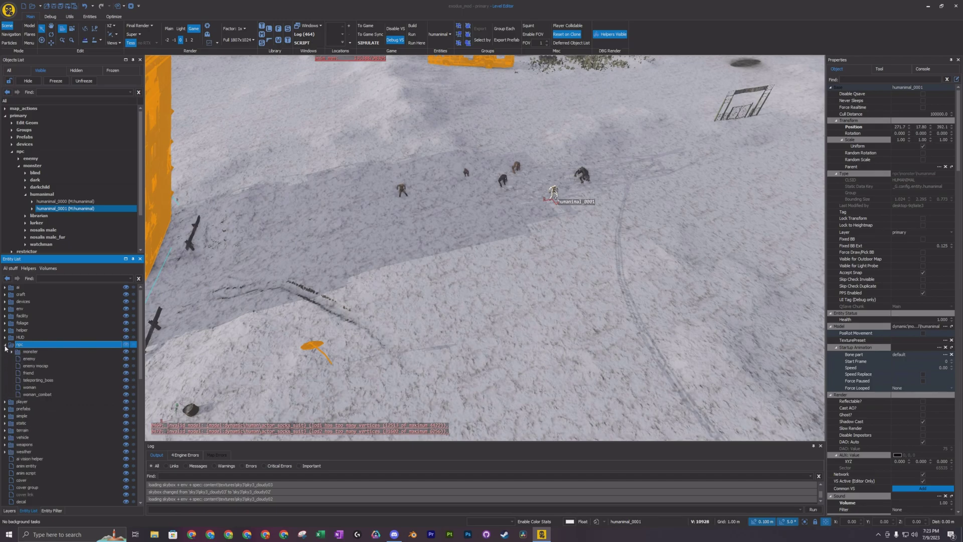
pyautogui.click(5, 345)
pyautogui.scroll(-3, 393, 331)
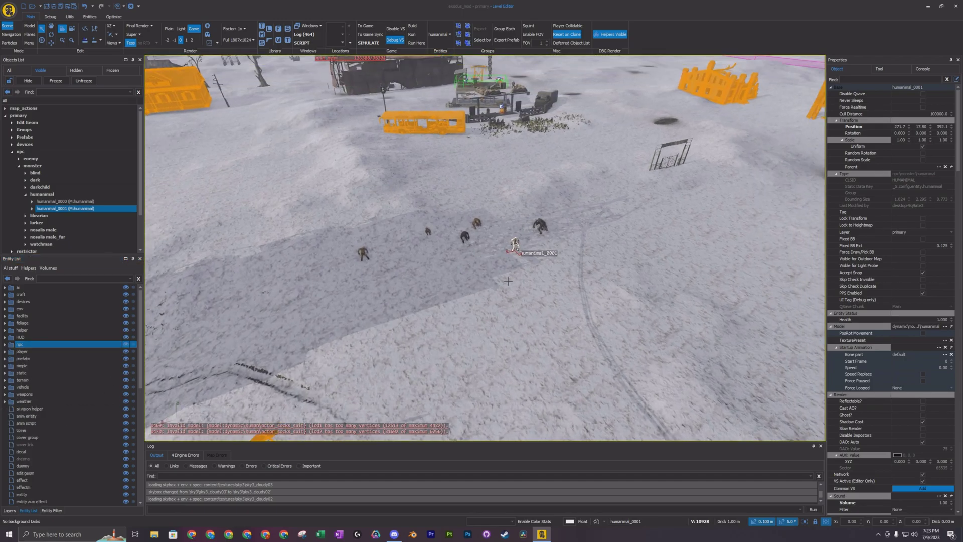
# Add a new layer named nav_map to the level's layer list
pyautogui.moveTo(615, 255); pyautogui.dragTo(666, 261, button='right')
pyautogui.click(9, 510)
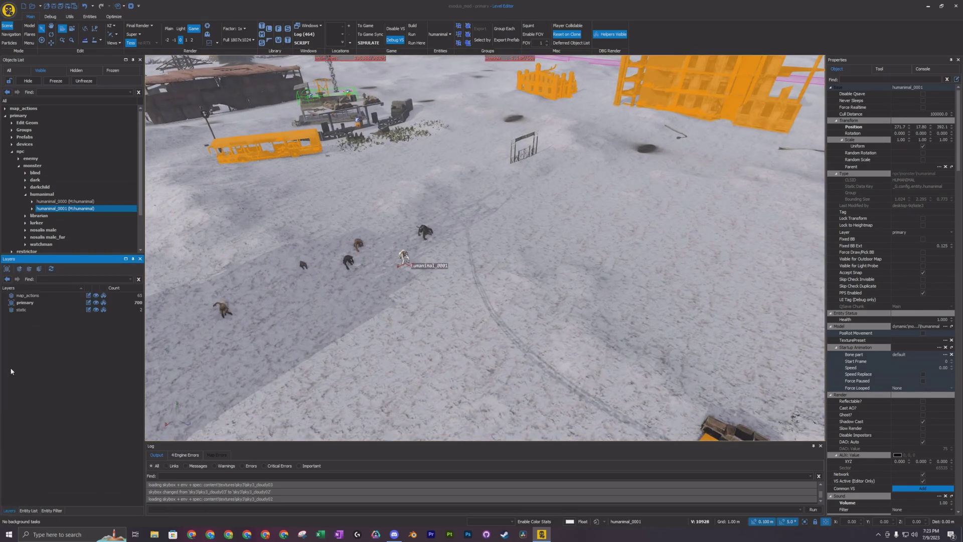
pyautogui.click(24, 304)
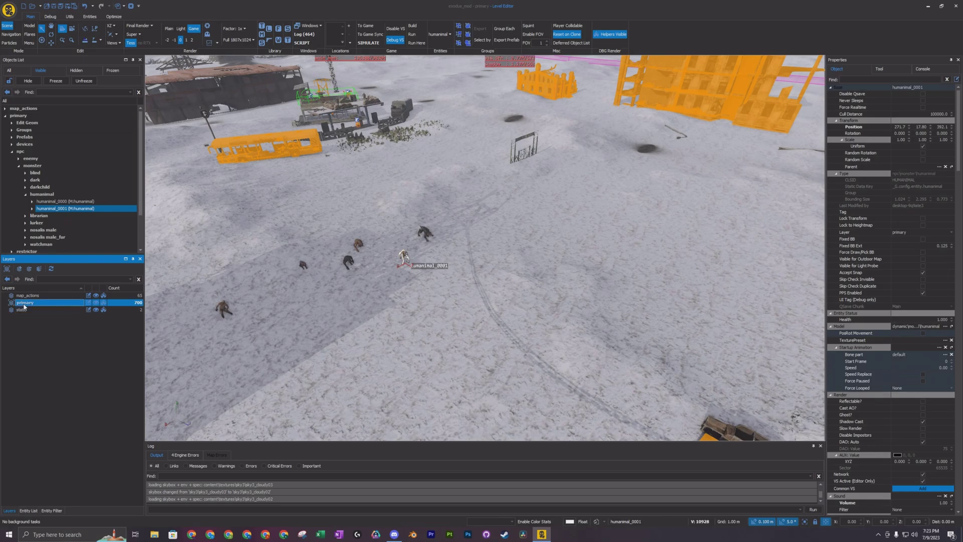
pyautogui.rightClick(46, 362)
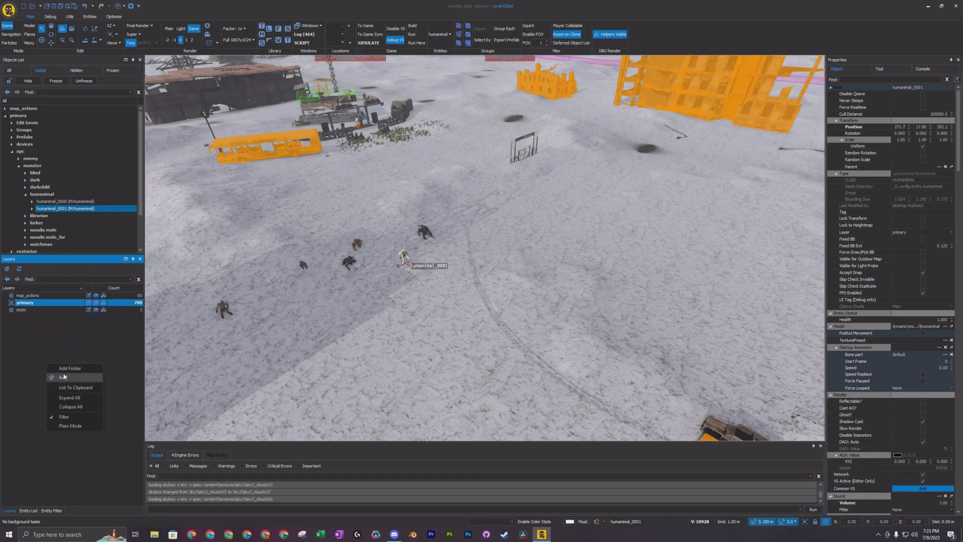
pyautogui.moveTo(531, 191)
pyautogui.mouseDown(button='right')
pyautogui.moveTo(532, 157)
pyautogui.moveTo(525, 179)
pyautogui.mouseUp(button='right')
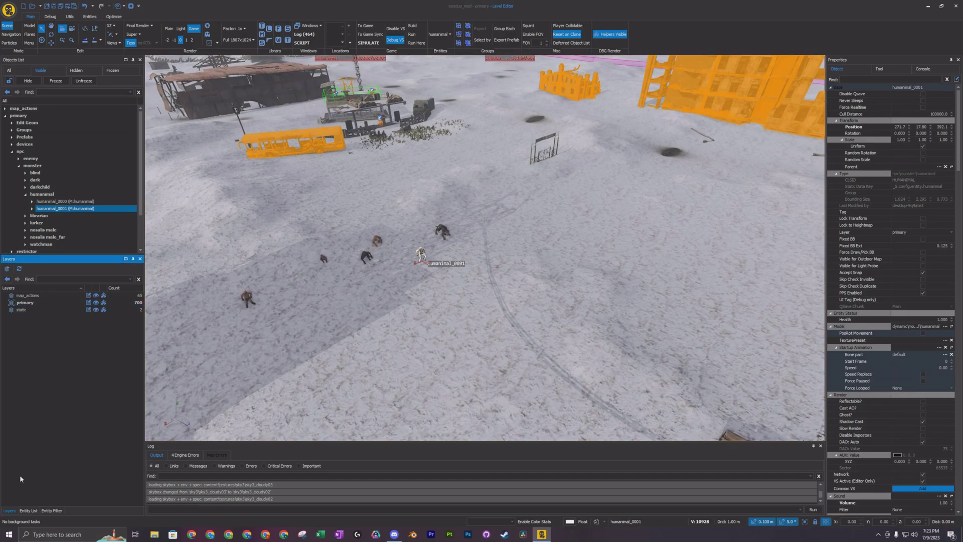
pyautogui.rightClick(45, 358)
pyautogui.click(67, 371)
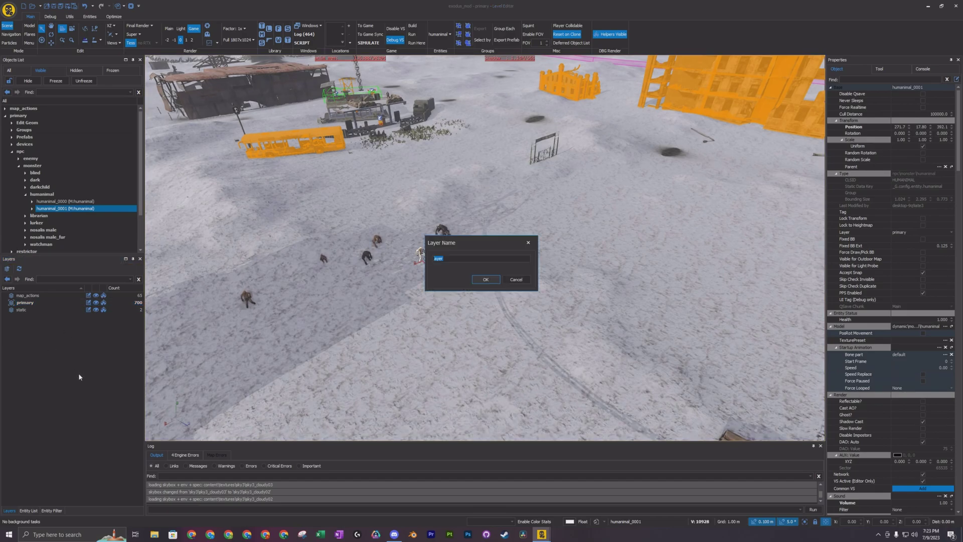
pyautogui.write('nav_map')
pyautogui.click(485, 279)
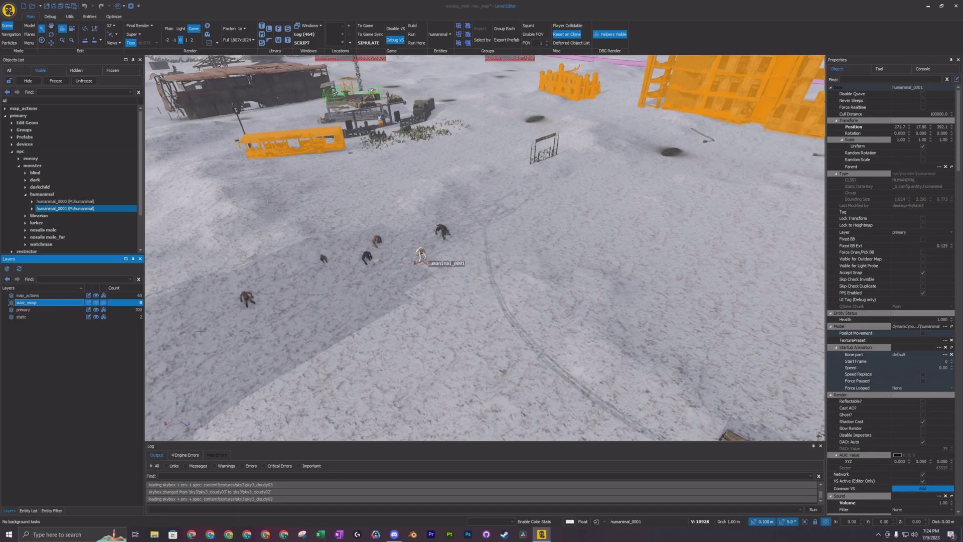
# Pick the nav_map layer and switch the editor to Navigation mode
pyautogui.rightClick(42, 302)
pyautogui.click(62, 306)
pyautogui.moveTo(424, 367); pyautogui.dragTo(404, 351, button='right')
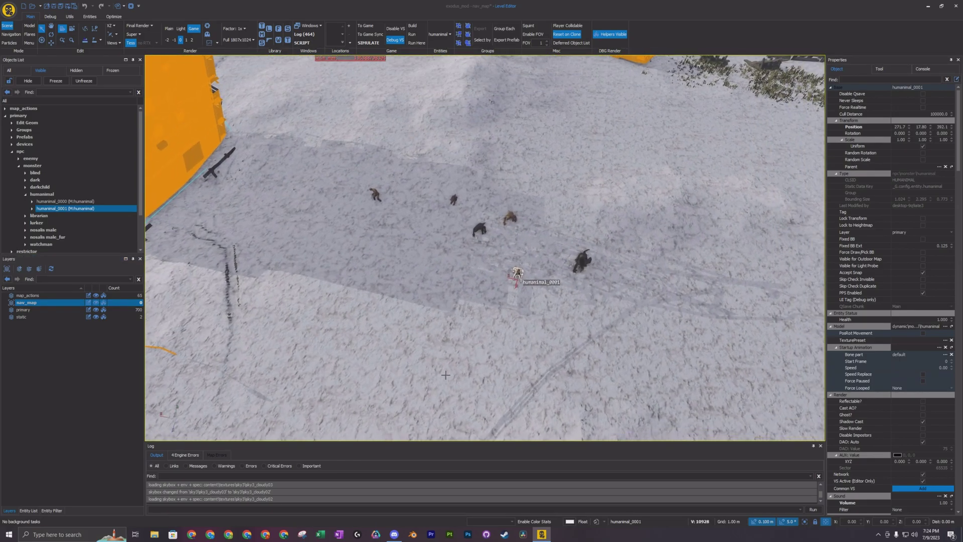
pyautogui.click(20, 35)
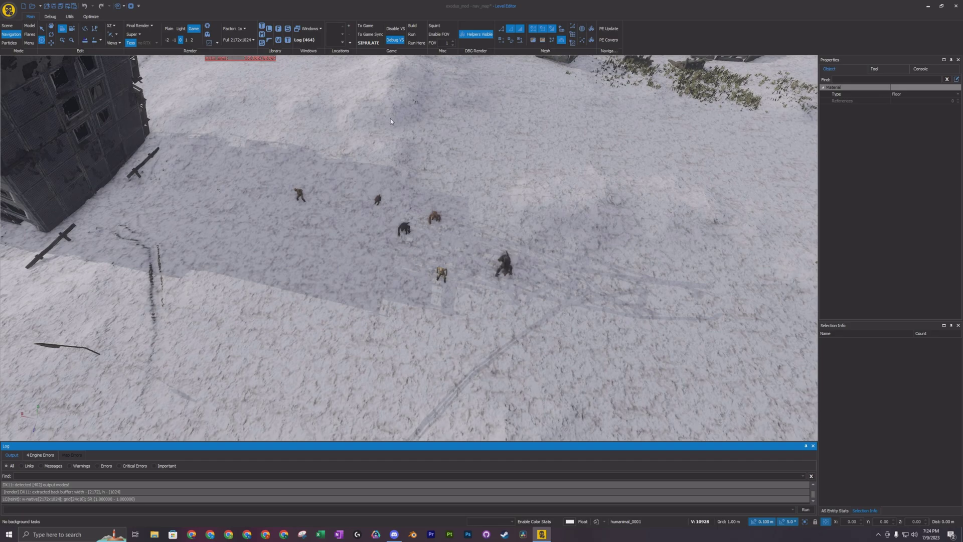
pyautogui.moveTo(461, 138); pyautogui.dragTo(498, 87, button='right')
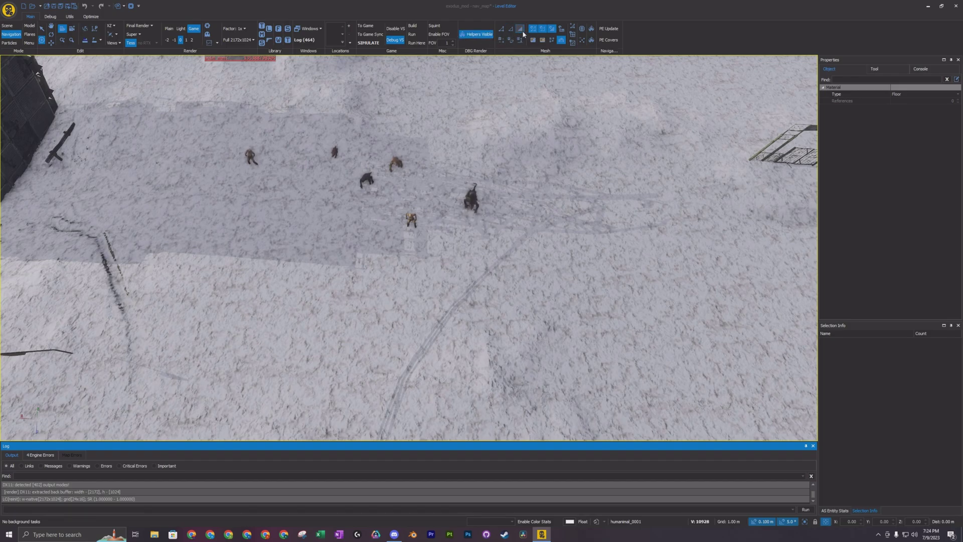
# Draw a four-vertex Floor navigation mesh on the snow enclosing the group of monsters
pyautogui.click(520, 29)
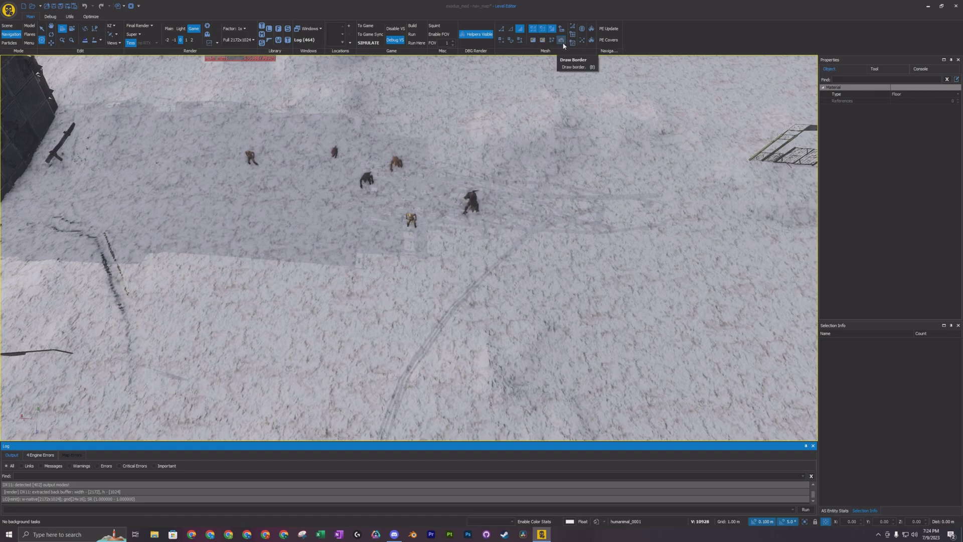
pyautogui.click(562, 40)
pyautogui.scroll(5, 549, 82)
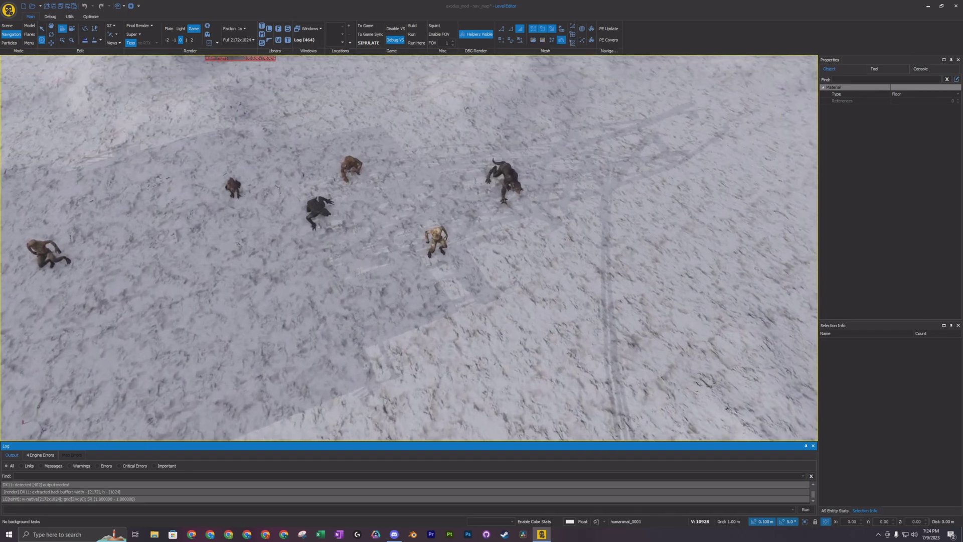
pyautogui.scroll(-8, 425, 142)
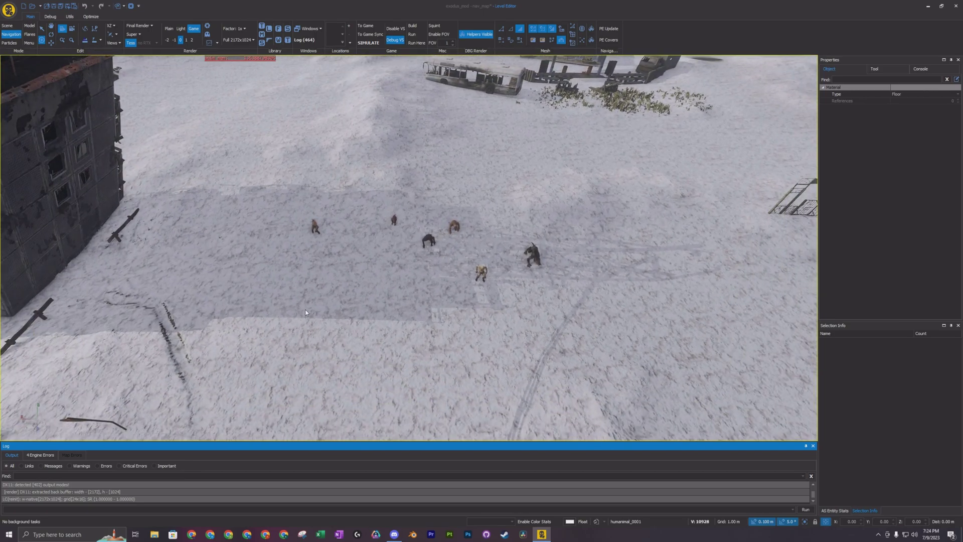
pyautogui.click(261, 313)
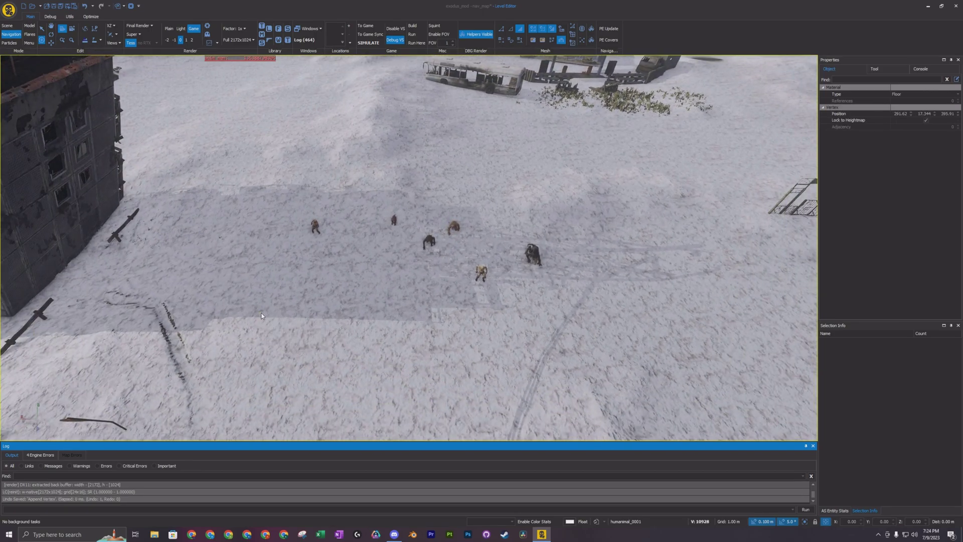
pyautogui.click(284, 181)
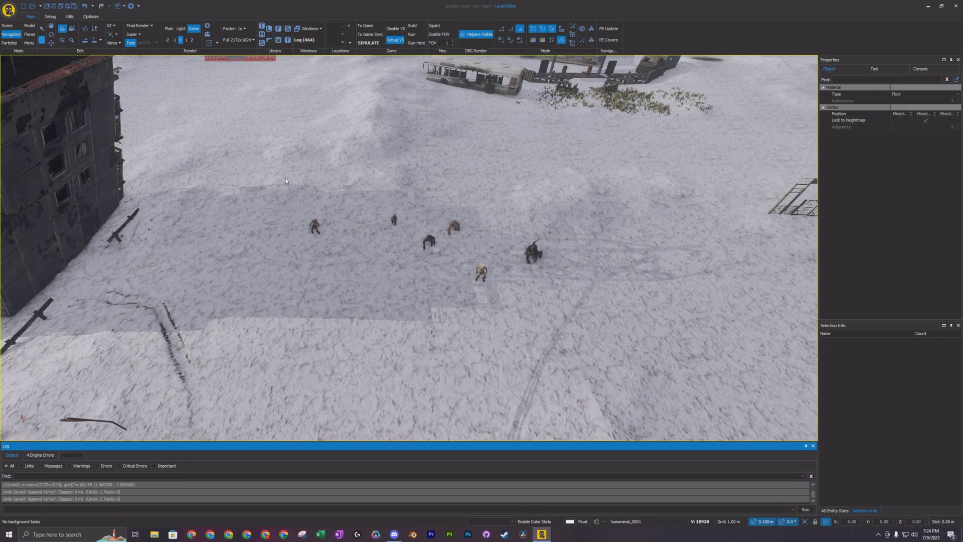
pyautogui.click(551, 326)
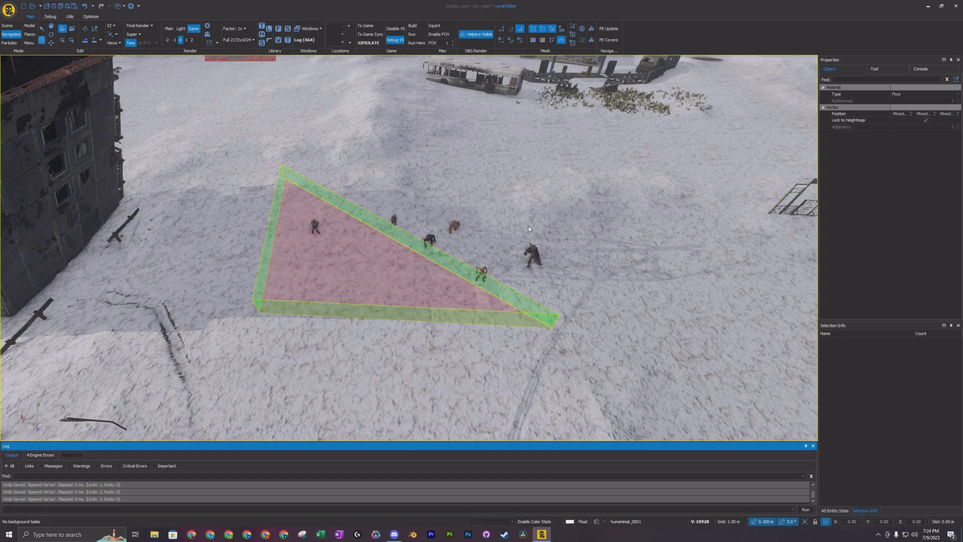
pyautogui.click(527, 203)
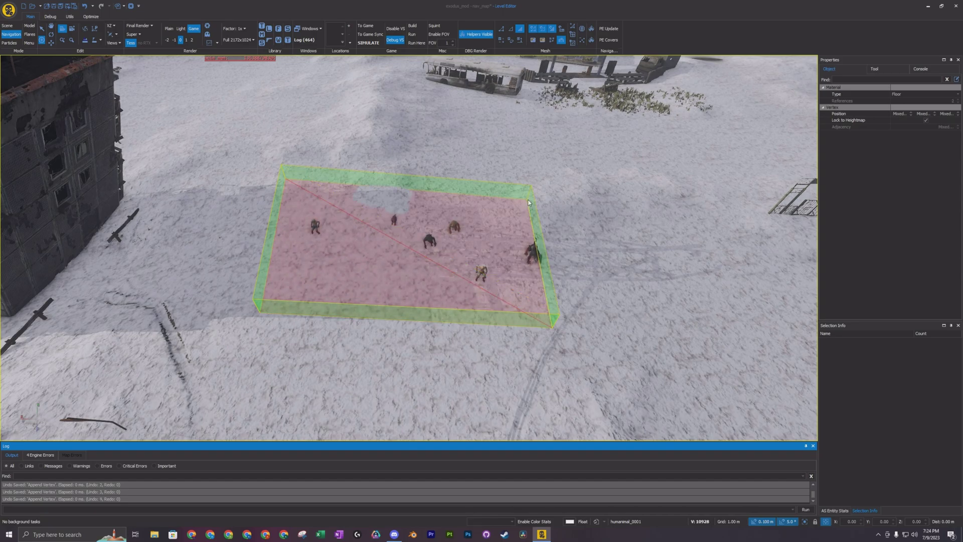
pyautogui.moveTo(485, 273); pyautogui.dragTo(476, 256, button='right')
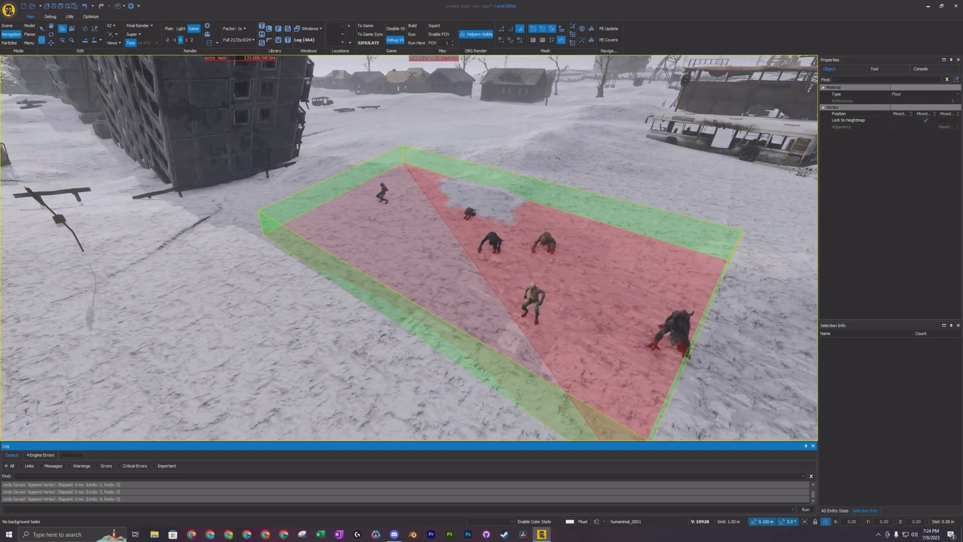
pyautogui.moveTo(401, 281); pyautogui.dragTo(481, 326, button='right')
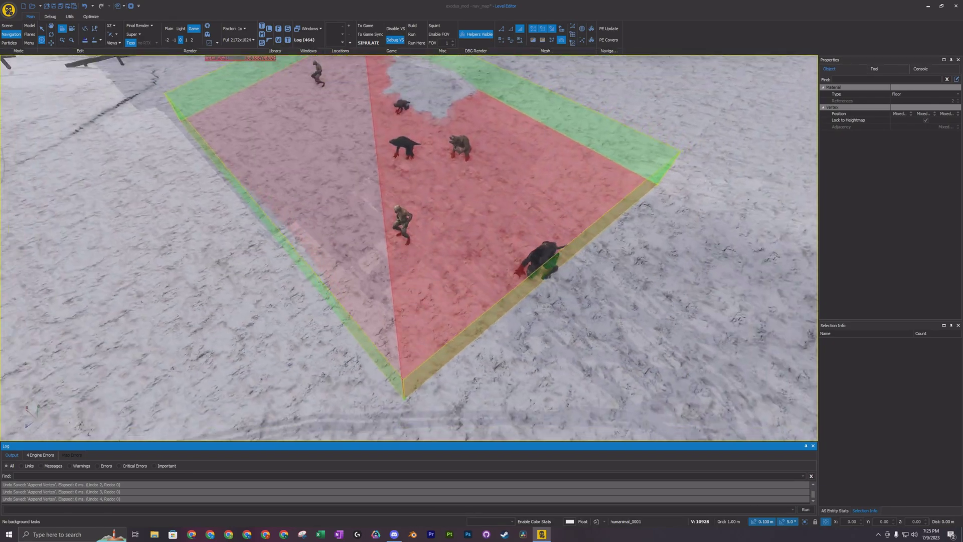
# Add two interior vertices to the Floor navigation mesh around the monsters, one inside each of its two triangles
pyautogui.moveTo(552, 271); pyautogui.dragTo(626, 235, button='right')
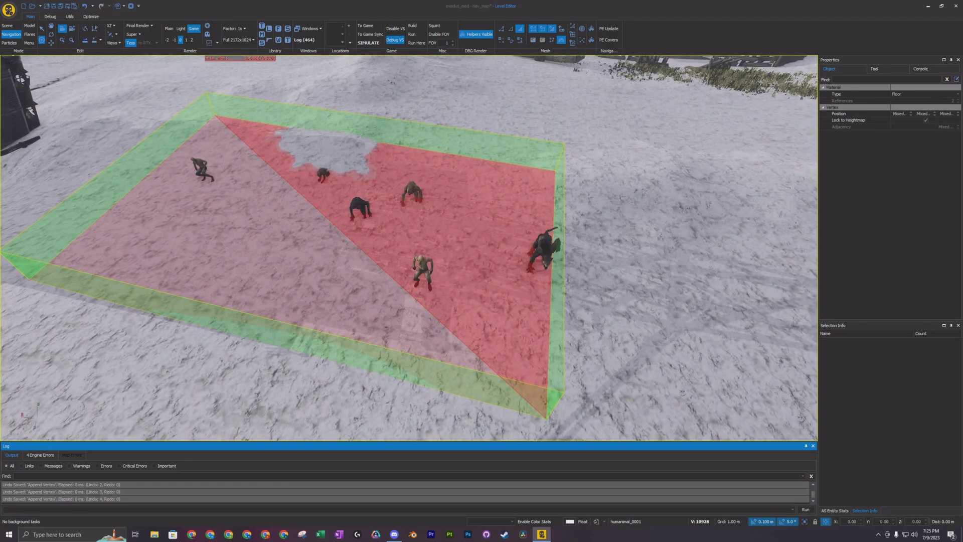
pyautogui.moveTo(481, 251); pyautogui.dragTo(482, 270, button='right')
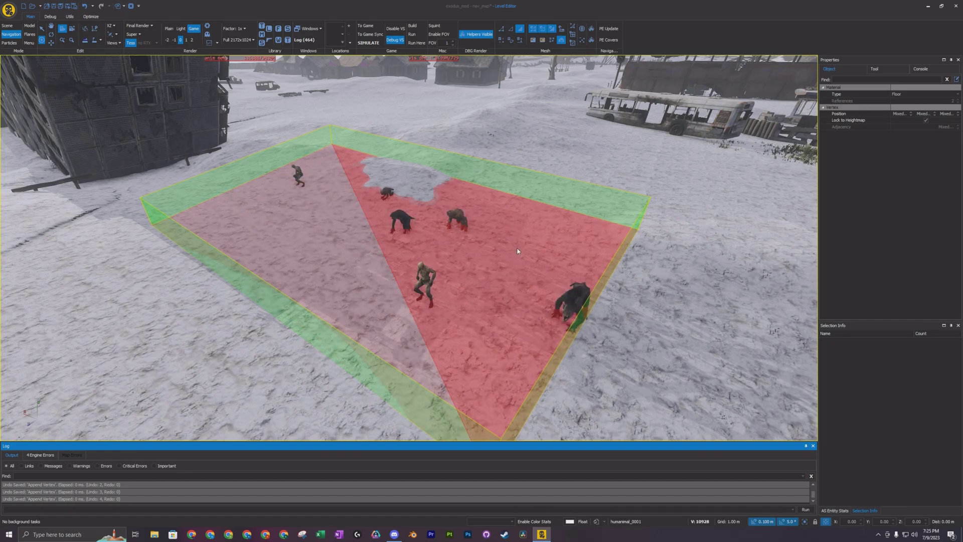
pyautogui.moveTo(516, 248); pyautogui.dragTo(422, 236, button='right')
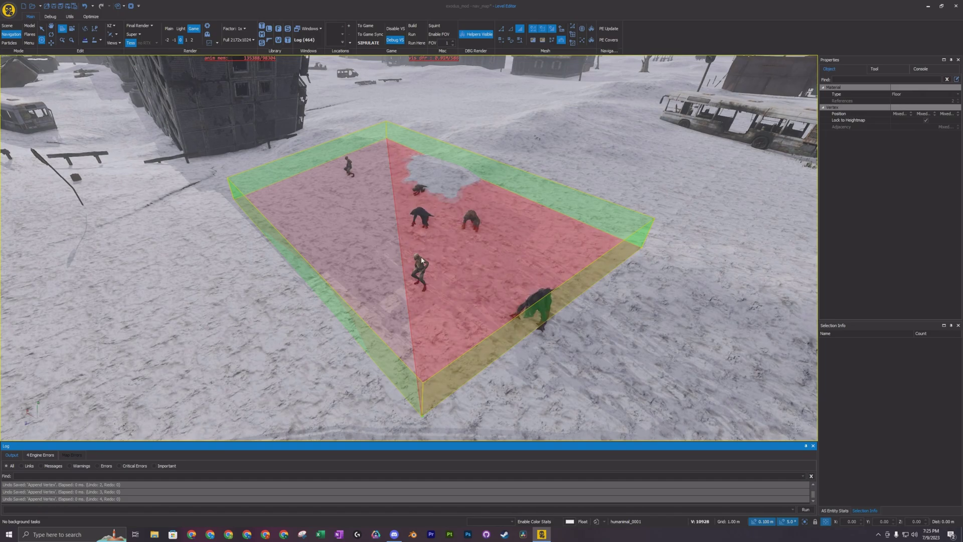
pyautogui.click(501, 31)
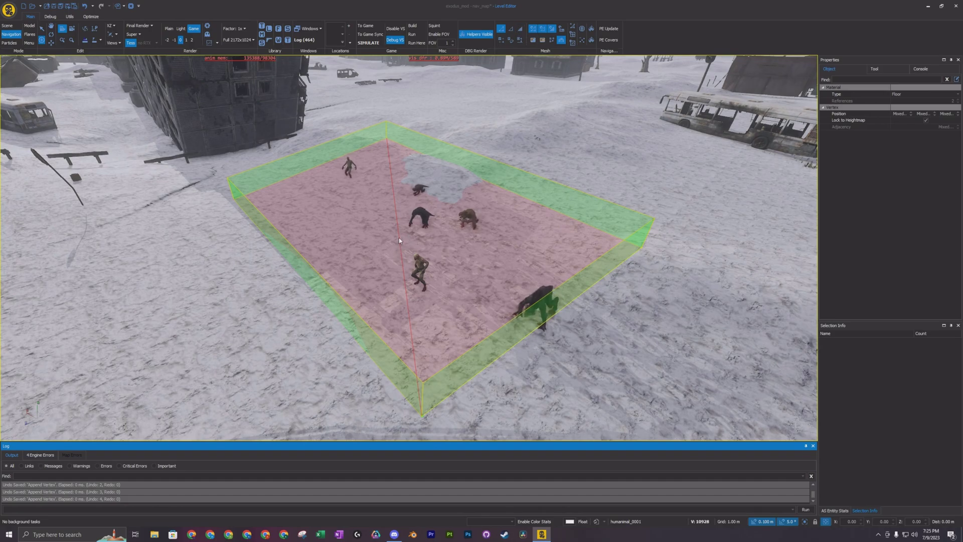
pyautogui.click(343, 219)
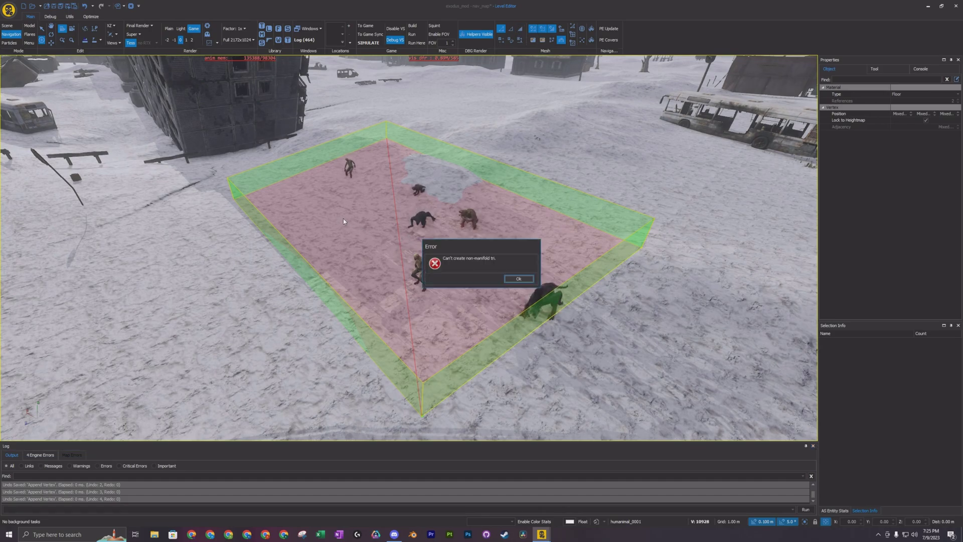
pyautogui.click(518, 279)
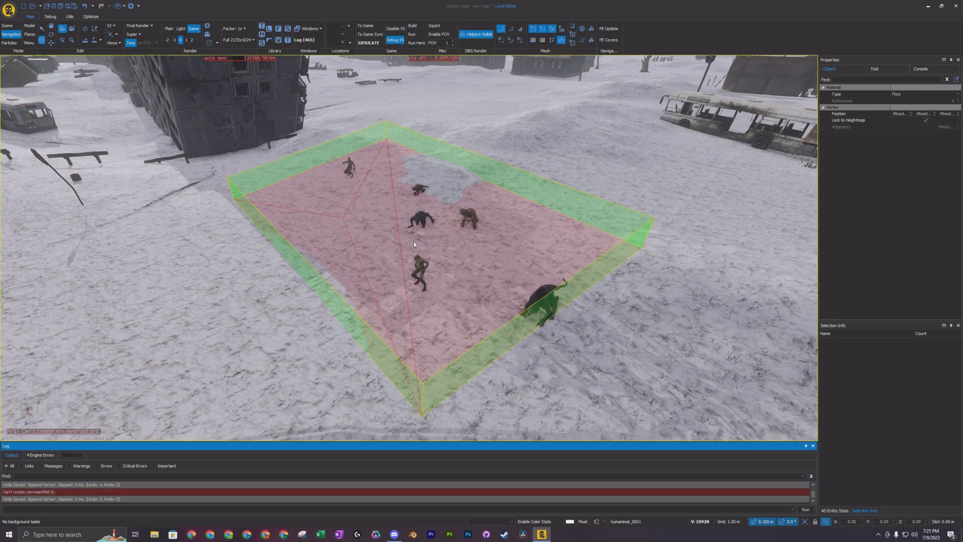
pyautogui.click(494, 235)
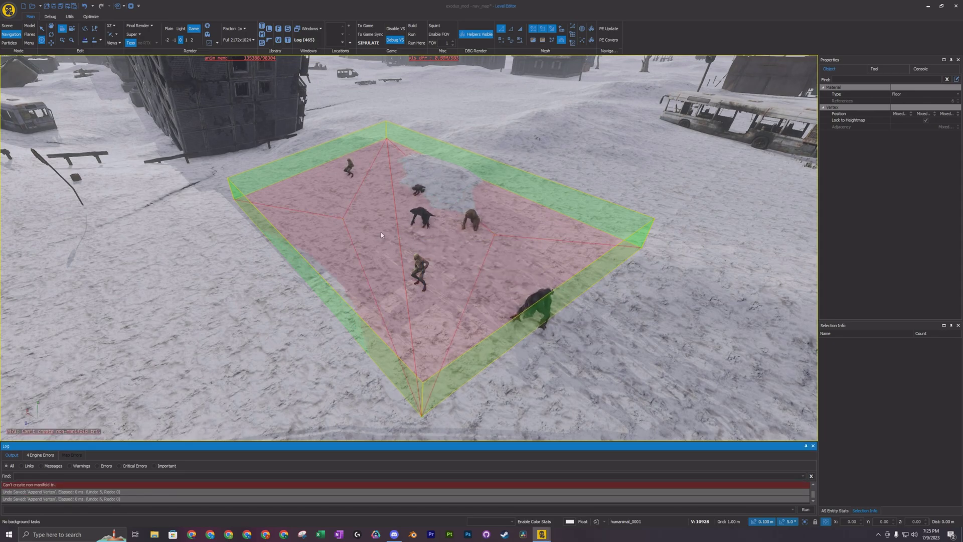
# Simulate the level, agreeing to save all layers and calculate the PathEngine covers, and exit the test run
pyautogui.moveTo(438, 258); pyautogui.dragTo(485, 223, button='right')
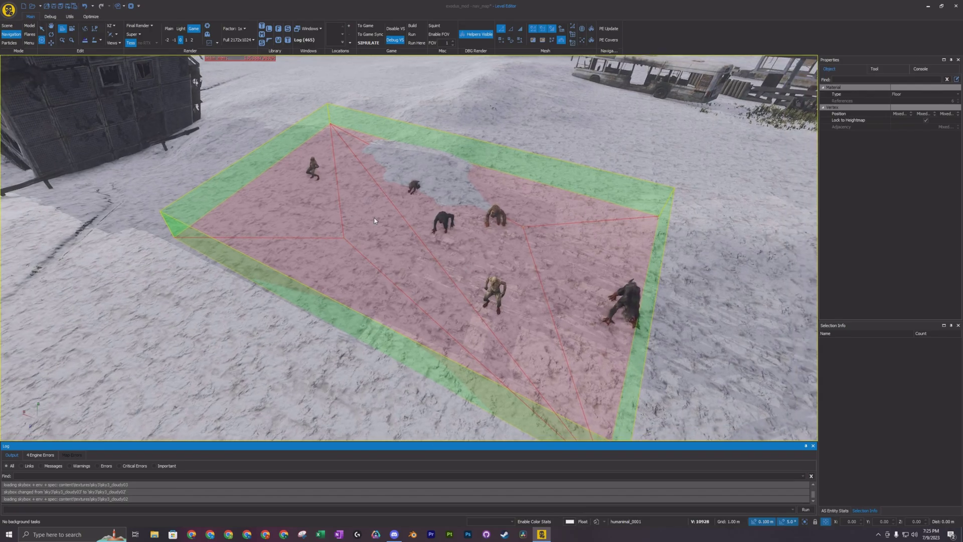
pyautogui.moveTo(374, 221); pyautogui.dragTo(431, 226, button='right')
pyautogui.click(368, 43)
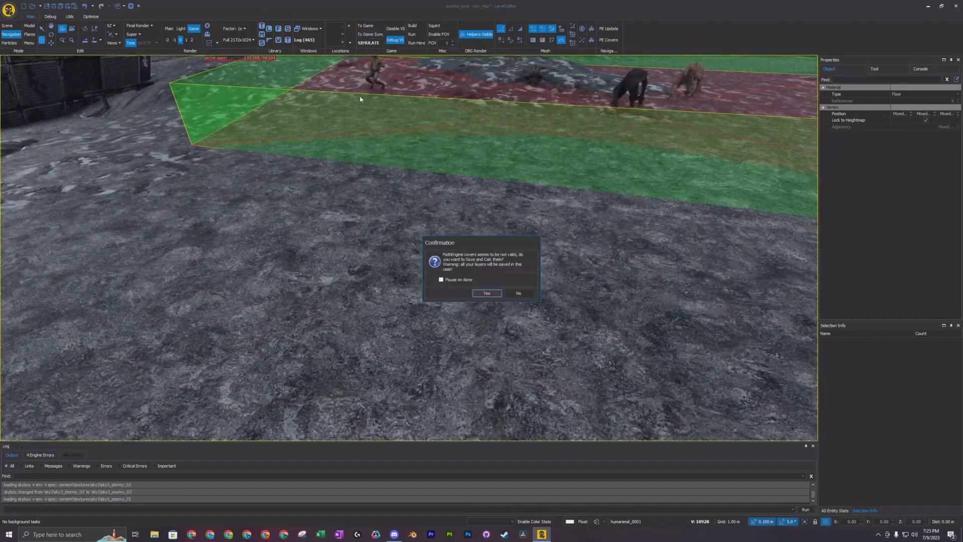
pyautogui.click(498, 290)
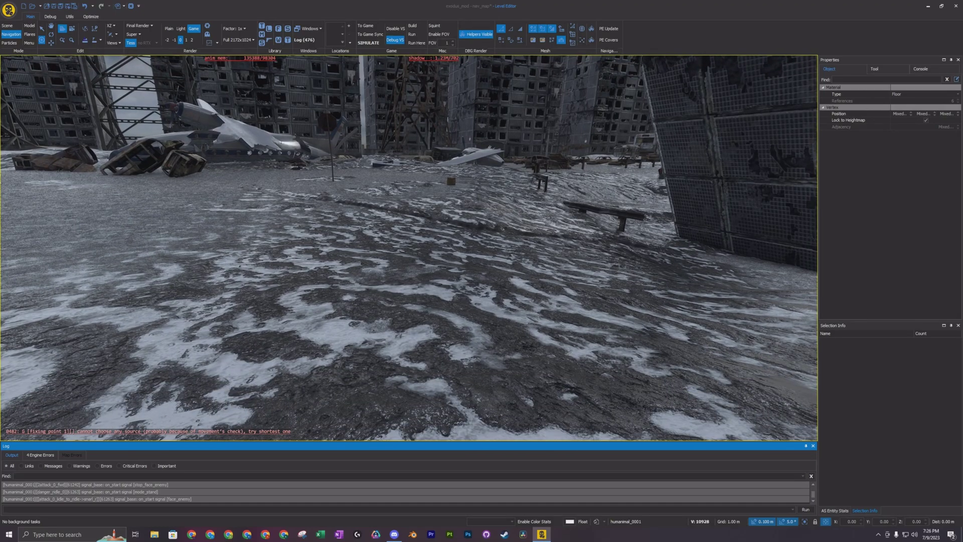
pyautogui.press('Escape')
pyautogui.click(518, 270)
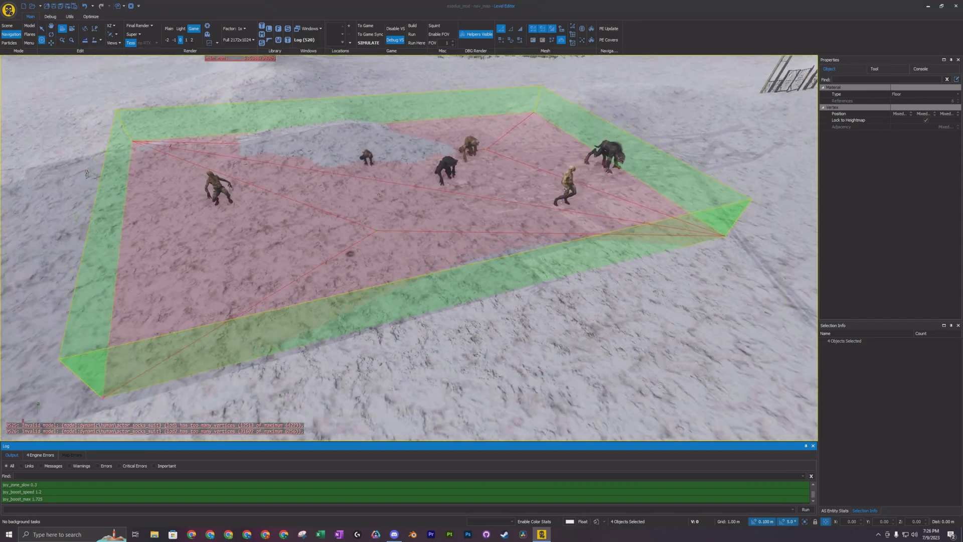
# Examine the monsters standing on the navigation mesh and the open snow beyond its edge
pyautogui.moveTo(502, 268); pyautogui.dragTo(460, 290, button='right')
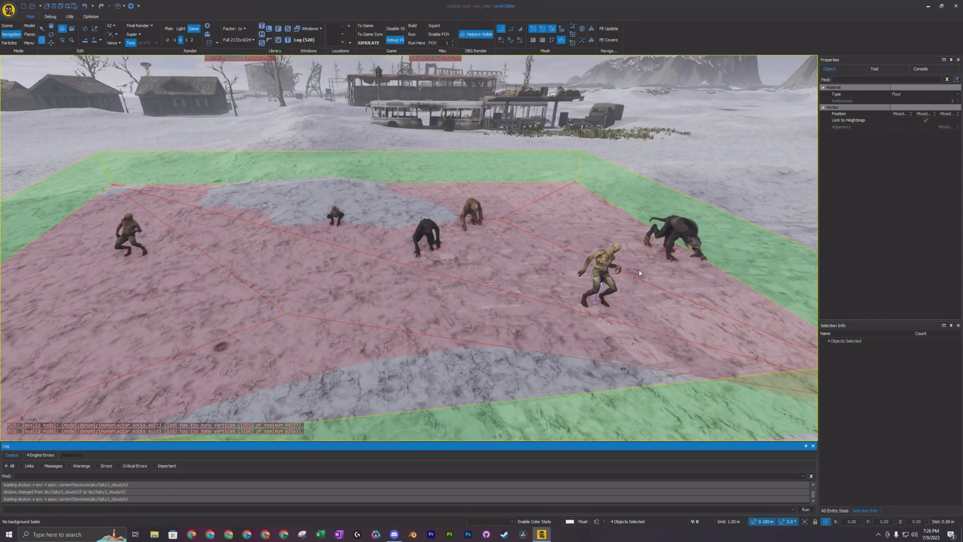
pyautogui.press('d')
pyautogui.moveTo(640, 273); pyautogui.dragTo(644, 270, button='right')
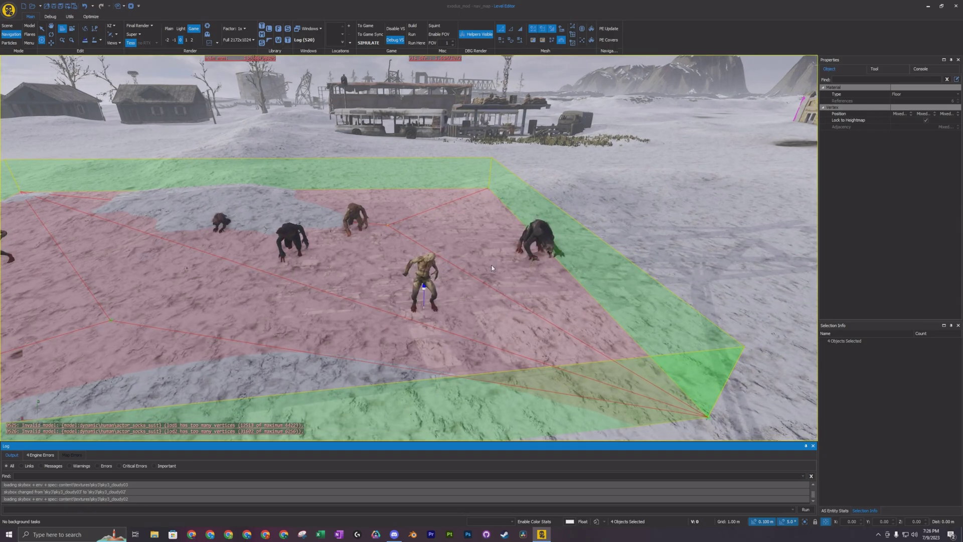
pyautogui.scroll(3, 491, 268)
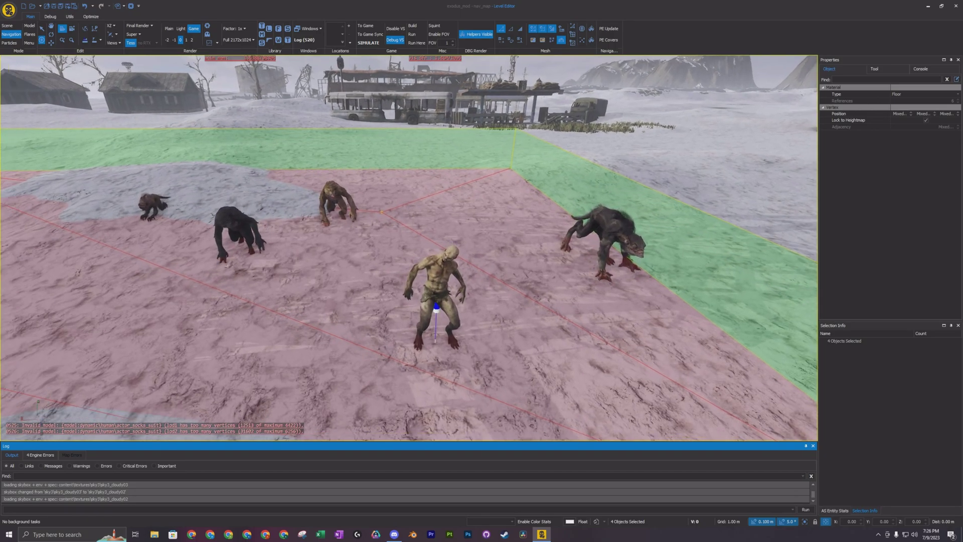
pyautogui.scroll(-5, 490, 261)
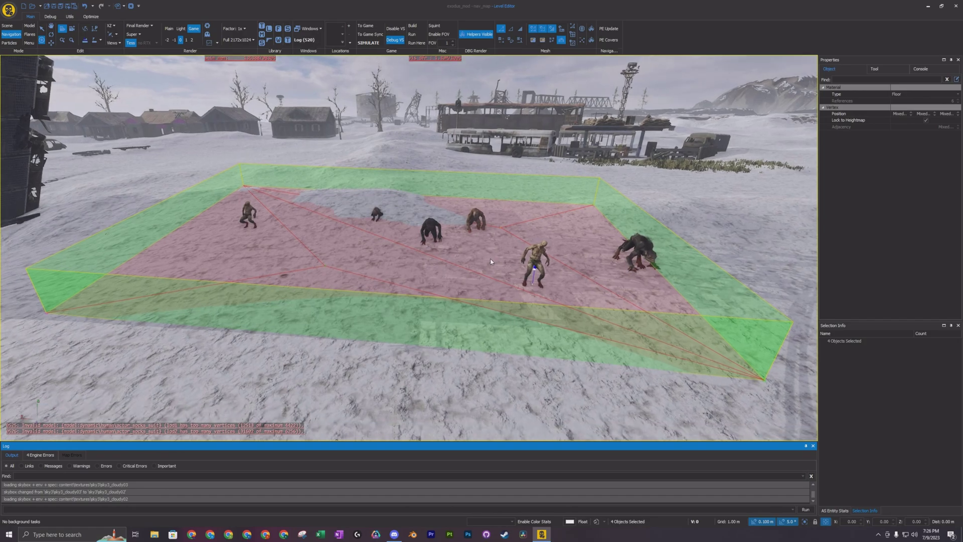
pyautogui.scroll(5, 311, 246)
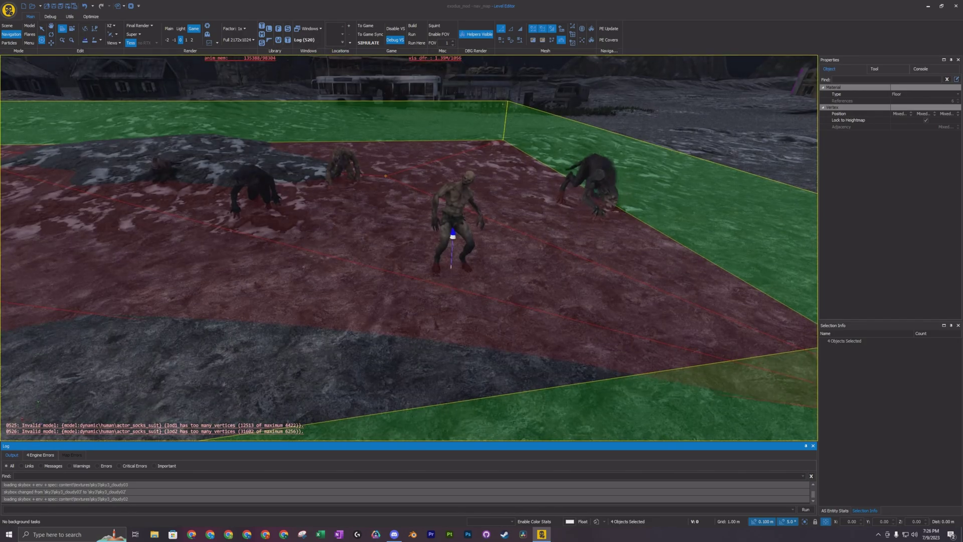
pyautogui.scroll(-2, 260, 263)
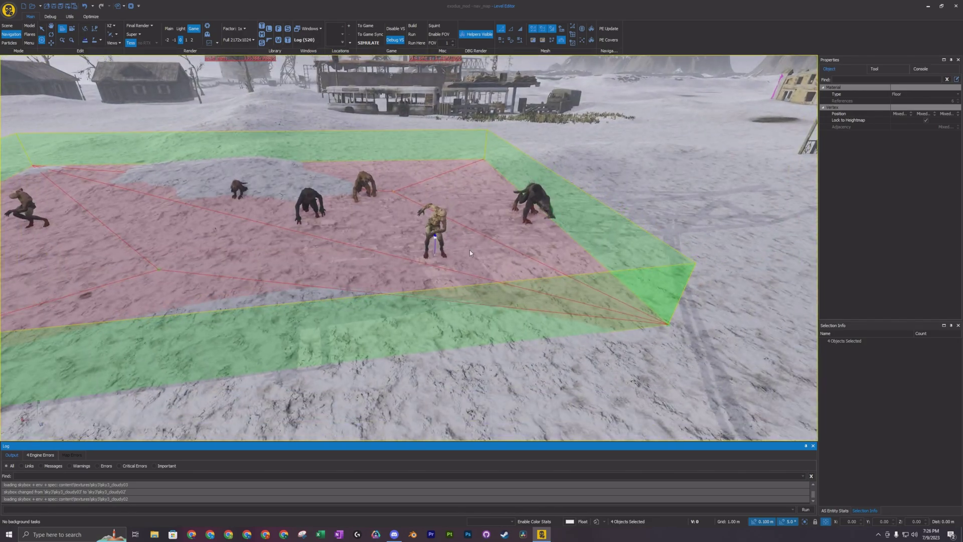
pyautogui.moveTo(344, 257); pyautogui.dragTo(391, 250, button='right')
pyautogui.moveTo(722, 201); pyautogui.dragTo(766, 229, button='right')
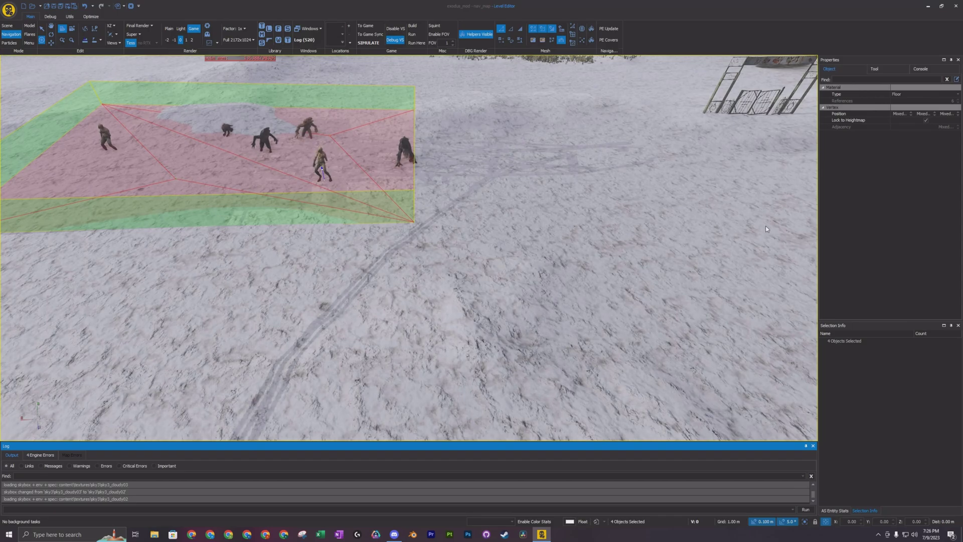
pyautogui.moveTo(555, 219); pyautogui.dragTo(596, 216, button='right')
pyautogui.moveTo(464, 231); pyautogui.dragTo(509, 265, button='right')
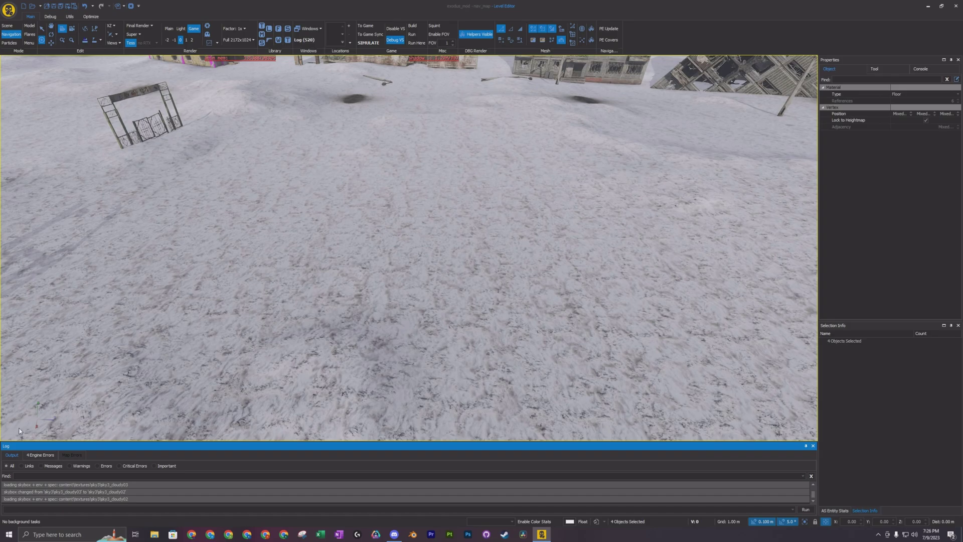
# Draw a second four-vertex Floor navigation mesh on the open snow, separate from the one around the monsters
pyautogui.click(7, 25)
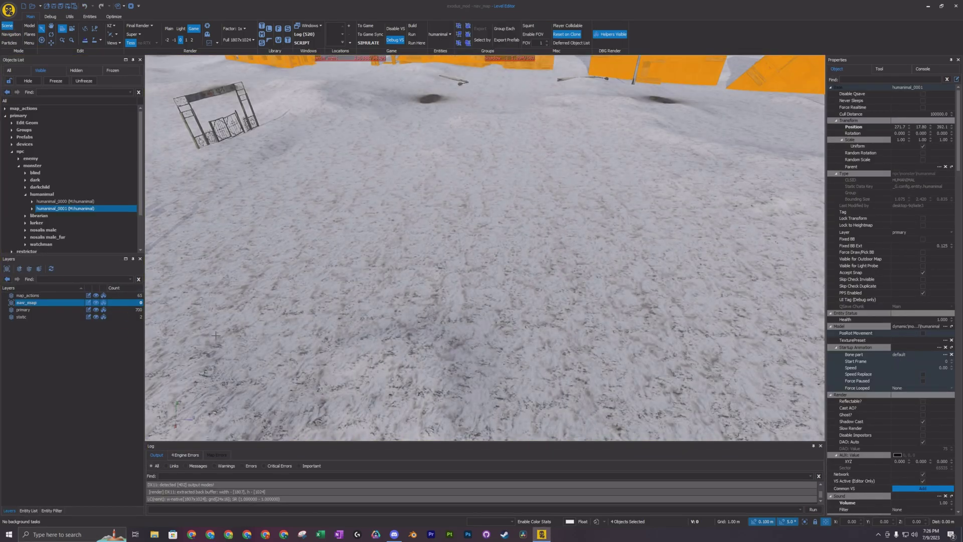
pyautogui.moveTo(318, 343); pyautogui.dragTo(284, 351, button='right')
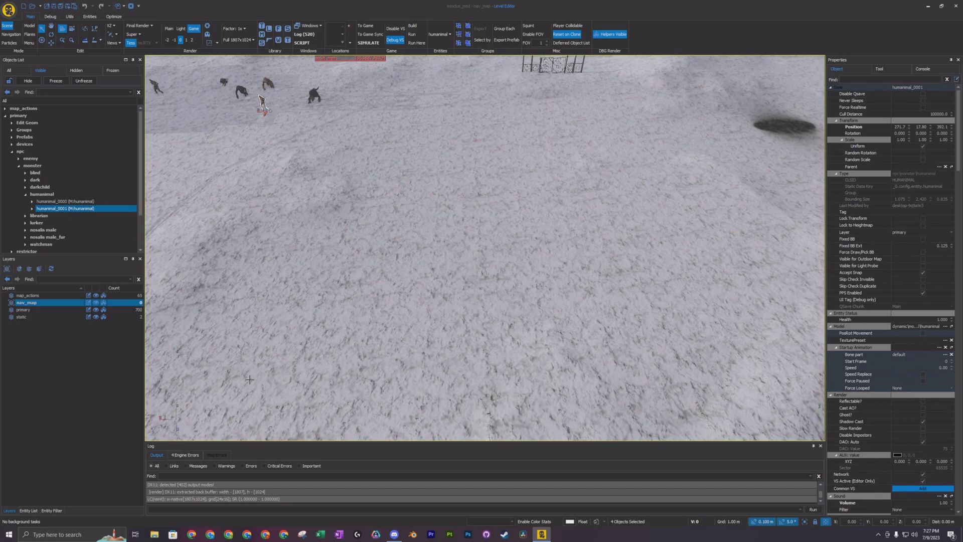
pyautogui.click(12, 34)
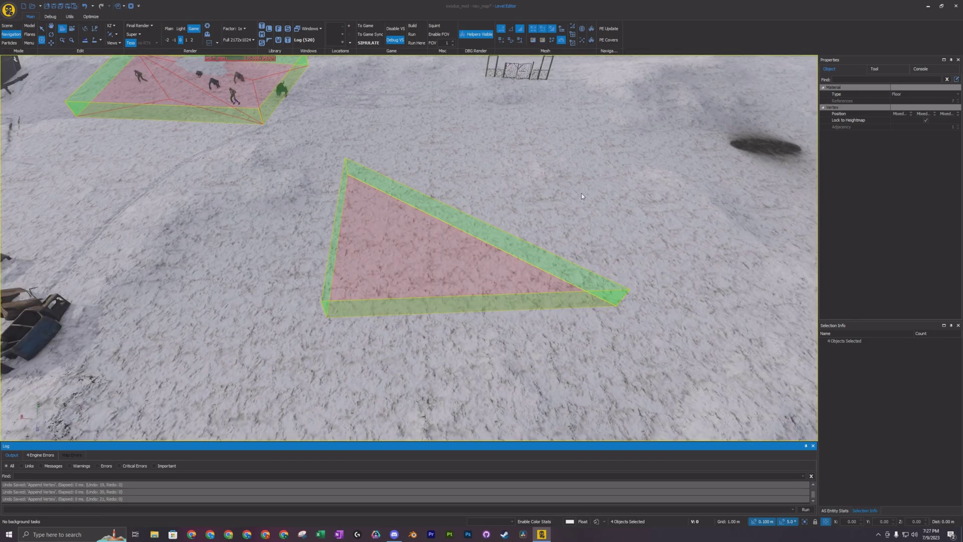
pyautogui.click(577, 187)
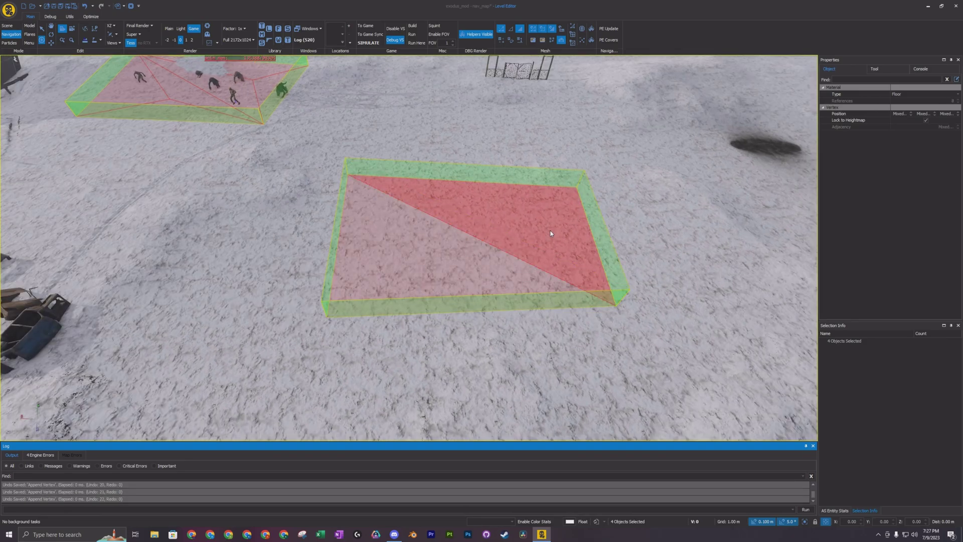
# Add one interior vertex inside each of the two triangles of the second navigation mesh
pyautogui.moveTo(550, 233)
pyautogui.mouseDown(button='right')
pyautogui.moveTo(591, 226)
pyautogui.moveTo(502, 221)
pyautogui.moveTo(532, 240)
pyautogui.moveTo(539, 221)
pyautogui.mouseUp(button='right')
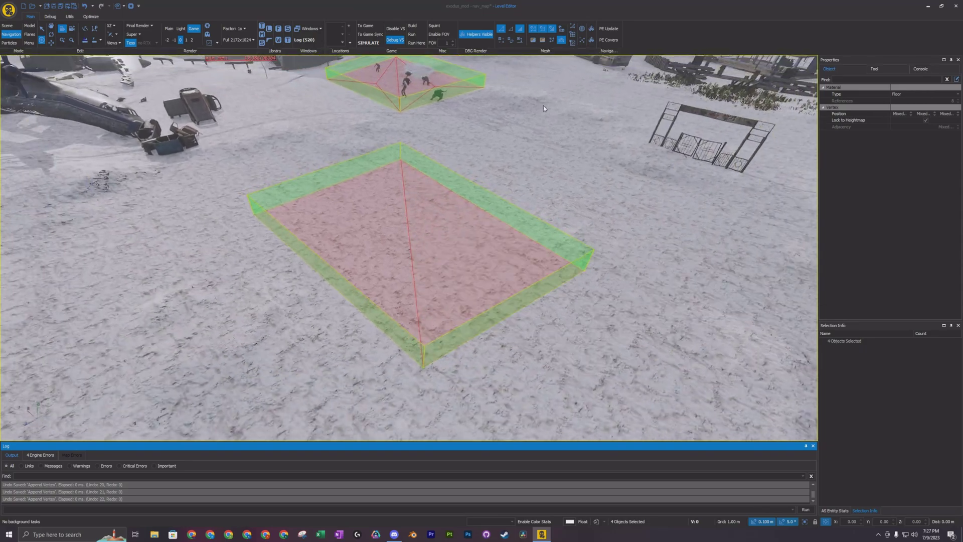
pyautogui.scroll(2, 453, 225)
pyautogui.click(455, 234)
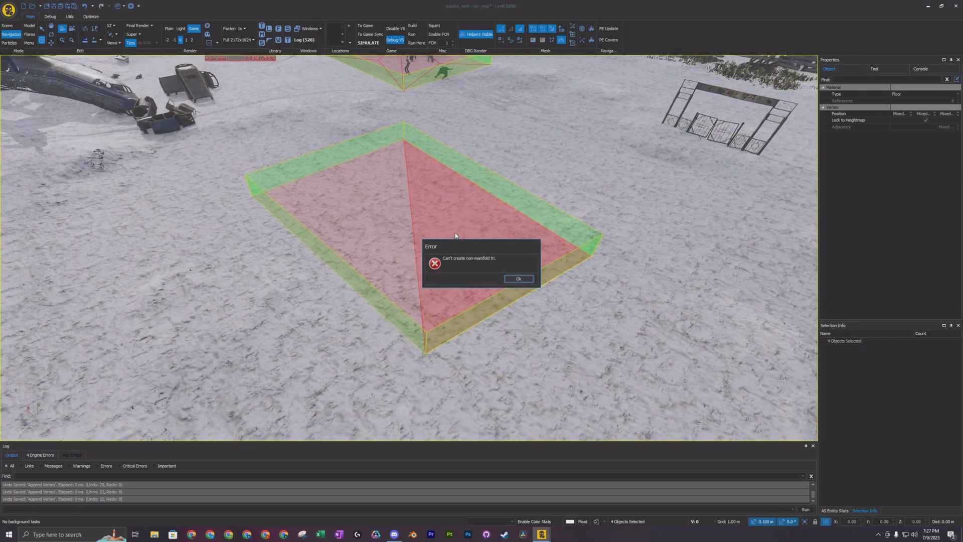
pyautogui.click(507, 279)
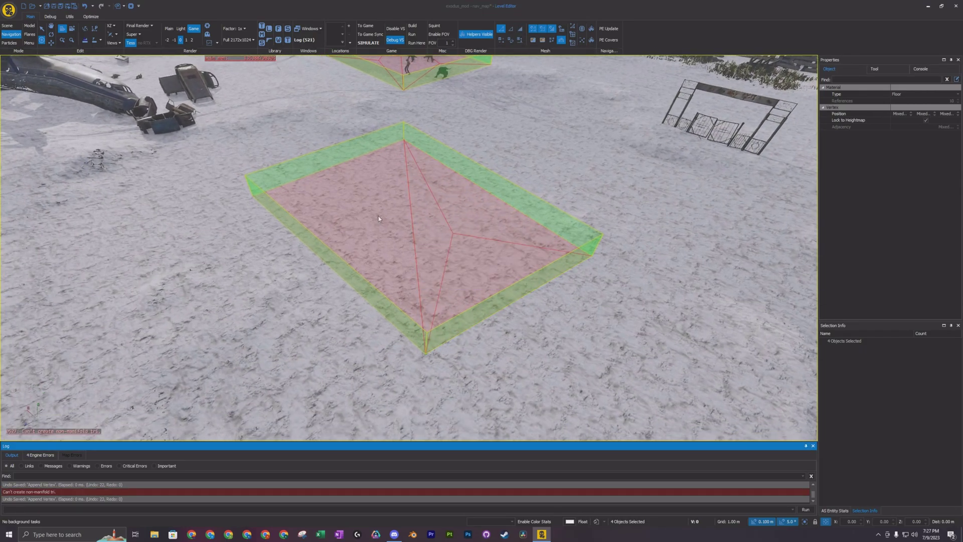
pyautogui.click(349, 208)
# Return the editor to Scene mode and activate the primary layer
pyautogui.moveTo(444, 279)
pyautogui.mouseDown(button='right')
pyautogui.moveTo(346, 276)
pyautogui.moveTo(381, 278)
pyautogui.moveTo(446, 246)
pyautogui.moveTo(482, 311)
pyautogui.moveTo(452, 251)
pyautogui.moveTo(471, 265)
pyautogui.moveTo(446, 263)
pyautogui.mouseUp(button='right')
pyautogui.moveTo(408, 291); pyautogui.dragTo(209, 228, button='right')
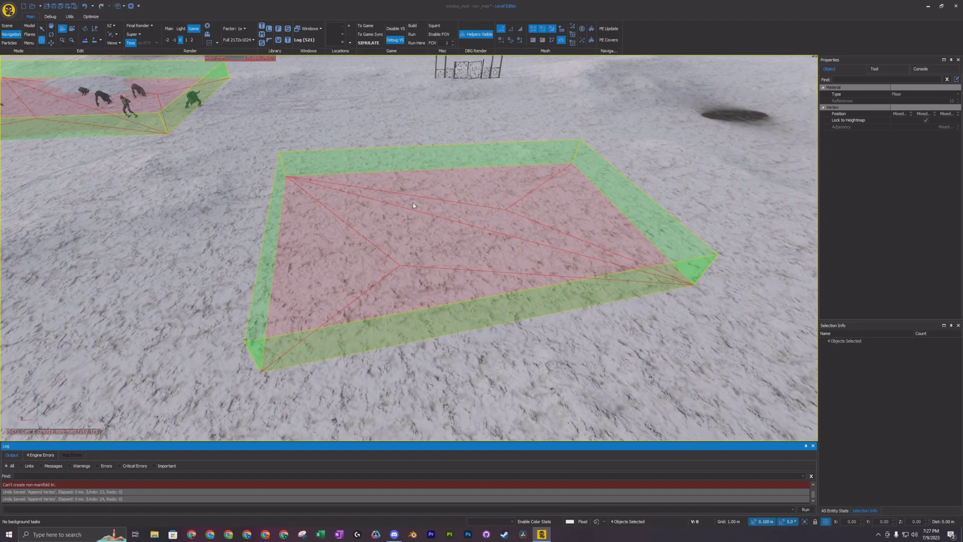
pyautogui.click(6, 27)
pyautogui.click(28, 311)
pyautogui.rightClick(29, 311)
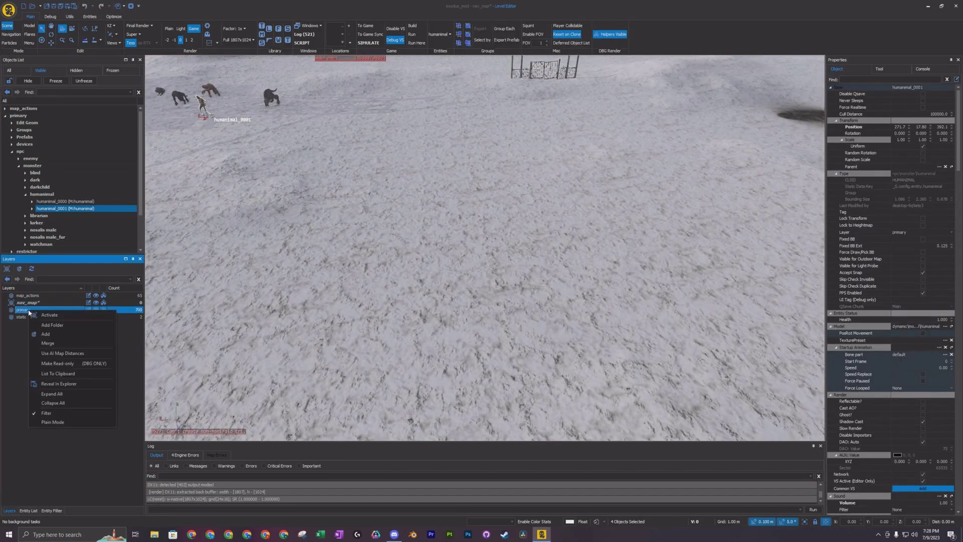
pyautogui.click(32, 314)
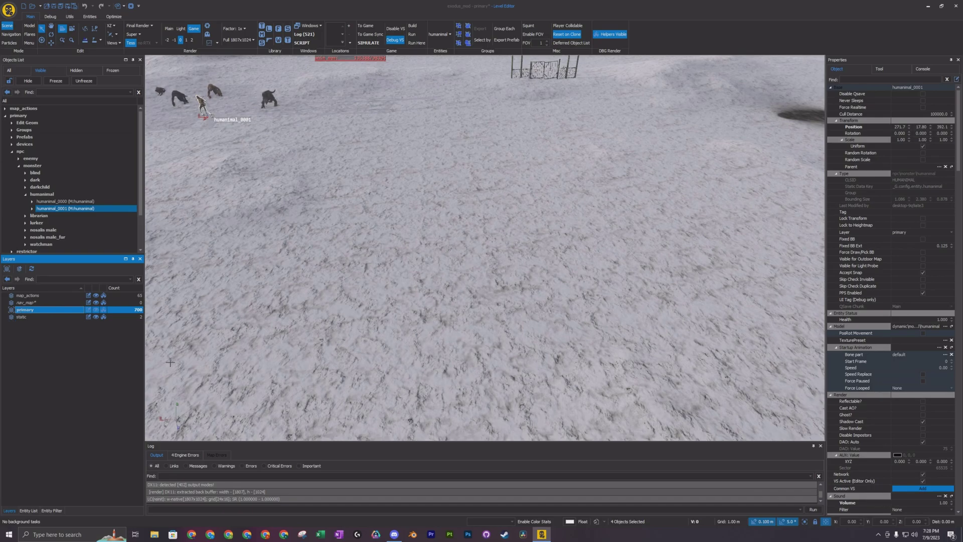
# Place a demon from the npc monster entities on the snow in the area of the second navigation mesh
pyautogui.moveTo(378, 323); pyautogui.dragTo(474, 272, button='right')
pyautogui.click(29, 510)
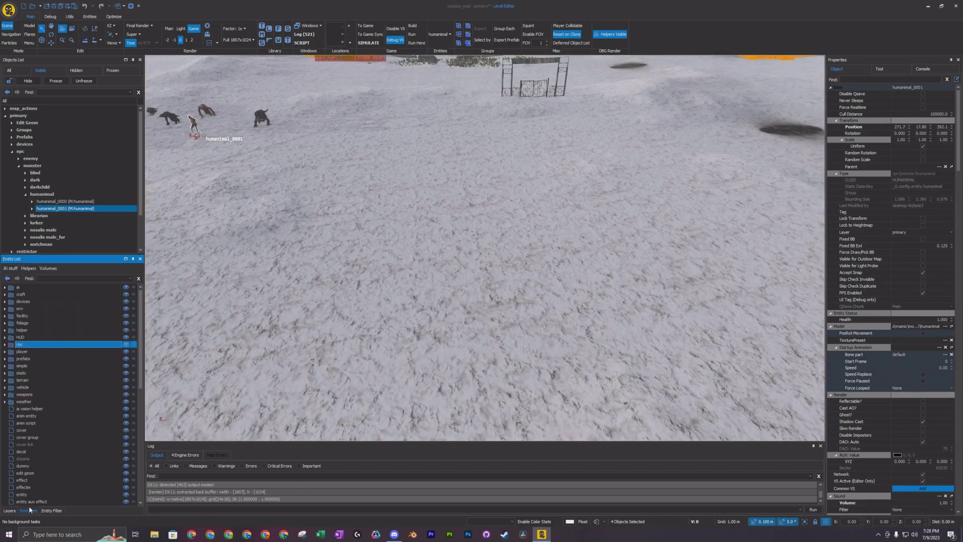
pyautogui.click(6, 345)
pyautogui.click(11, 352)
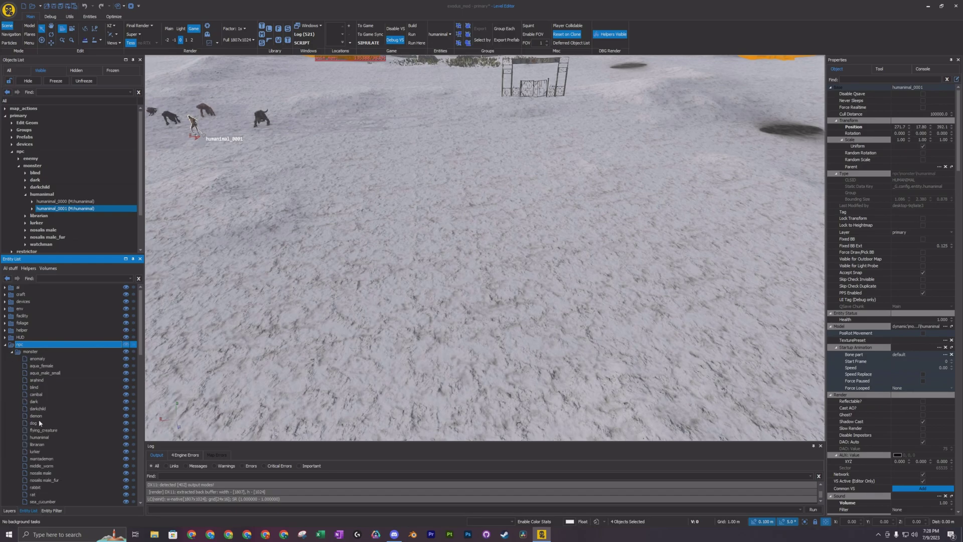
pyautogui.click(45, 416)
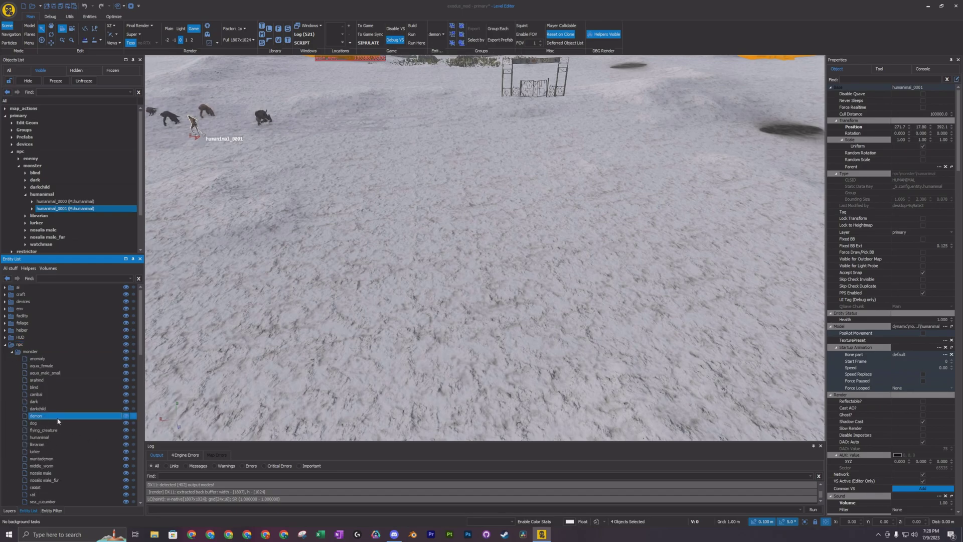
pyautogui.click(496, 273)
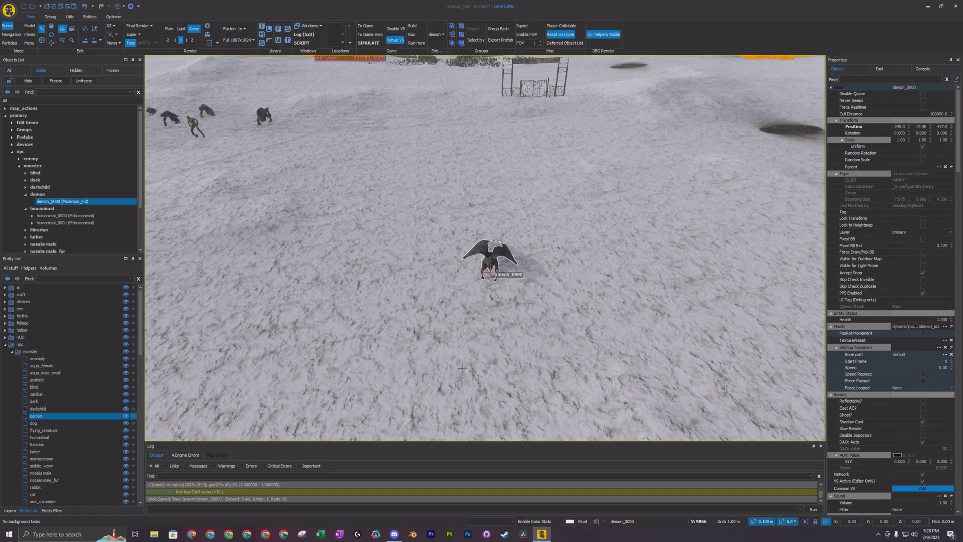
# Raise the newly placed demon slightly off the snow, to a vertical position of about 17.7
pyautogui.scroll(5, 497, 273)
pyautogui.moveTo(483, 381); pyautogui.dragTo(483, 361, button='right')
pyautogui.press('w')
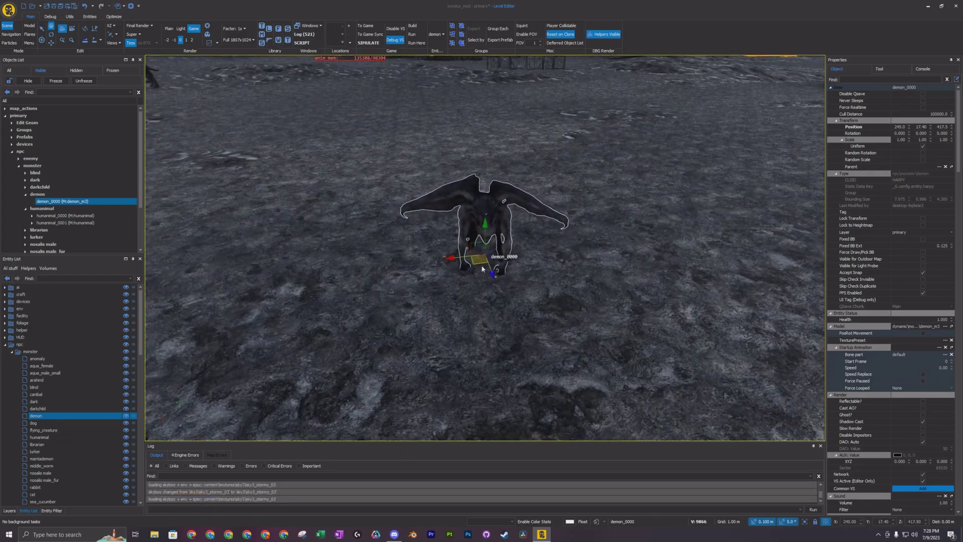
pyautogui.moveTo(486, 233); pyautogui.dragTo(507, 218)
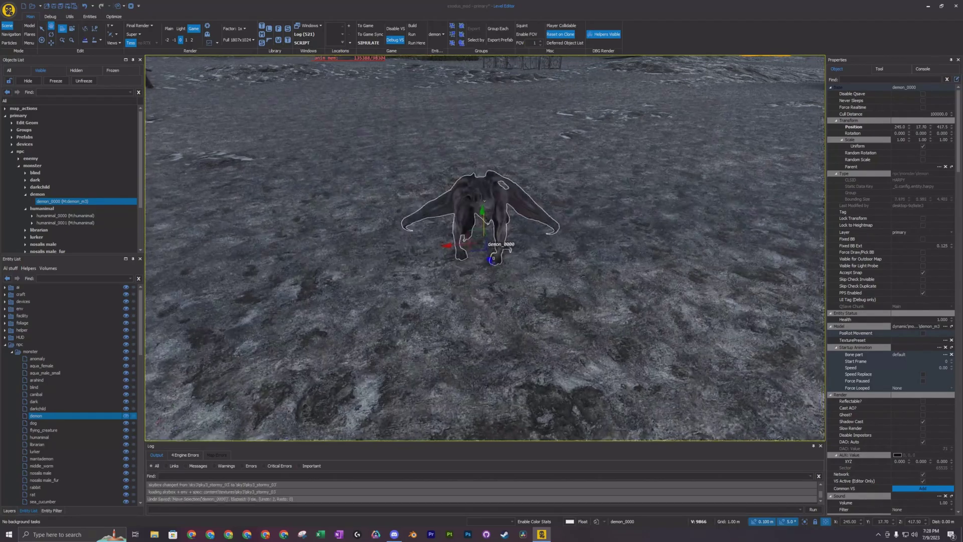
# Test-run the level in game, walk across the snow to observe the demon's movement, and return to the editor
pyautogui.moveTo(506, 219); pyautogui.dragTo(556, 228, button='right')
pyautogui.moveTo(481, 228); pyautogui.dragTo(280, 4, button='right')
pyautogui.click(380, 37)
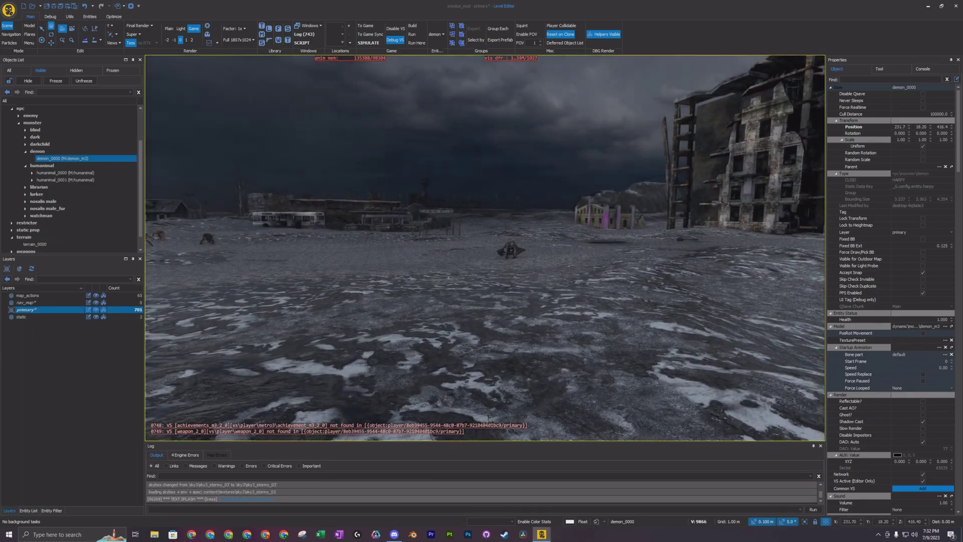
pyautogui.press('w')
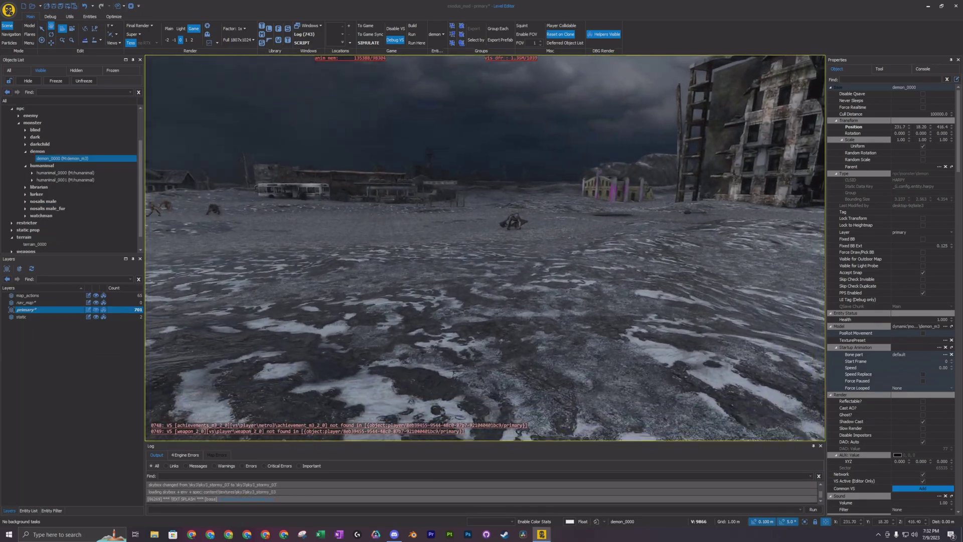
pyautogui.press('w')
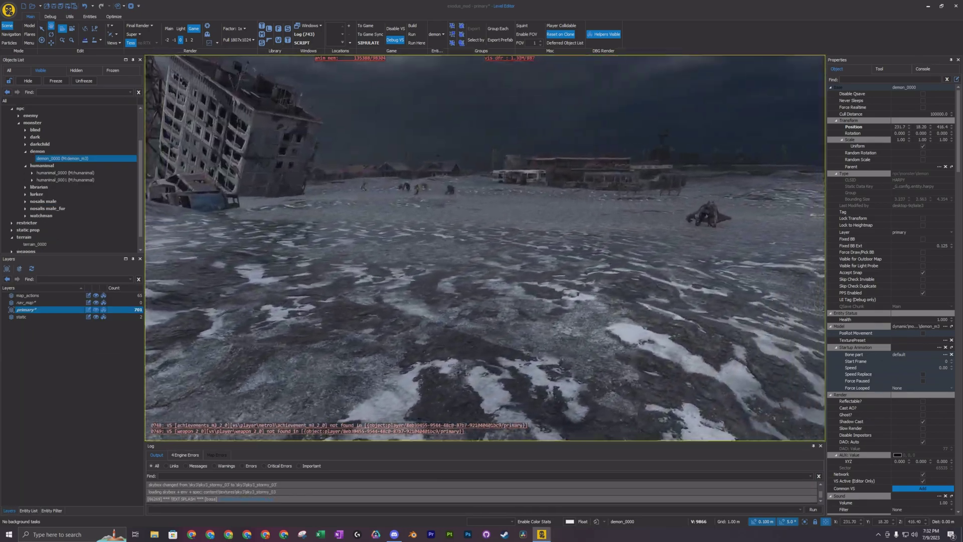
pyautogui.press('w')
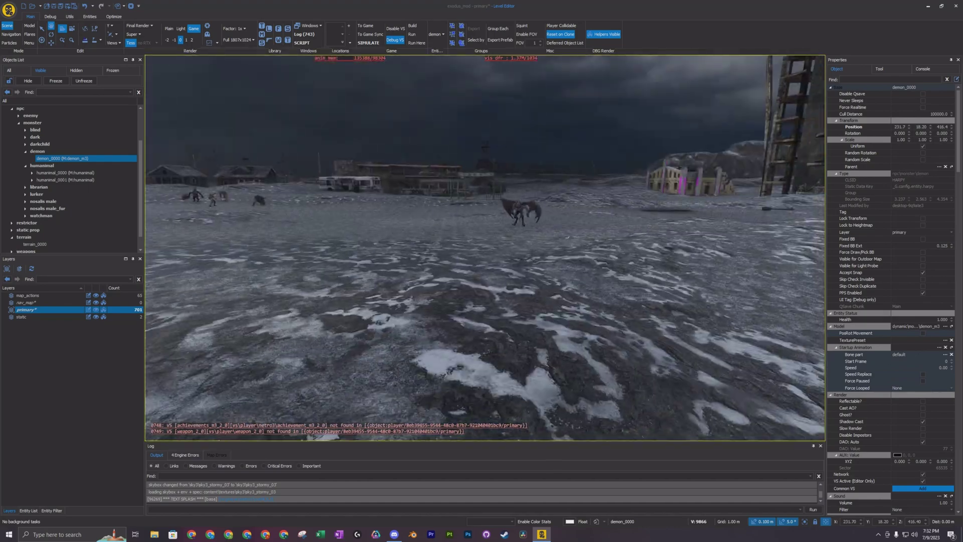
pyautogui.press('d')
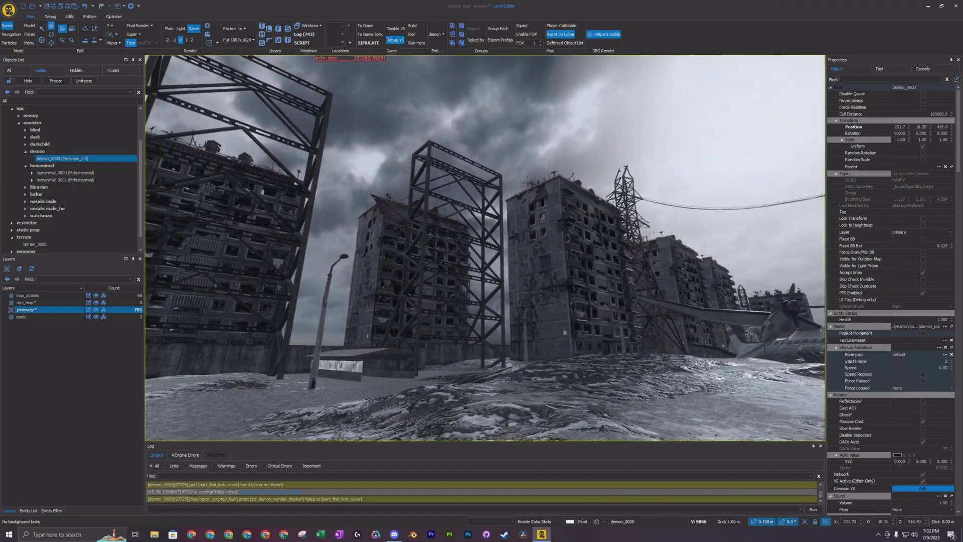
pyautogui.press('w')
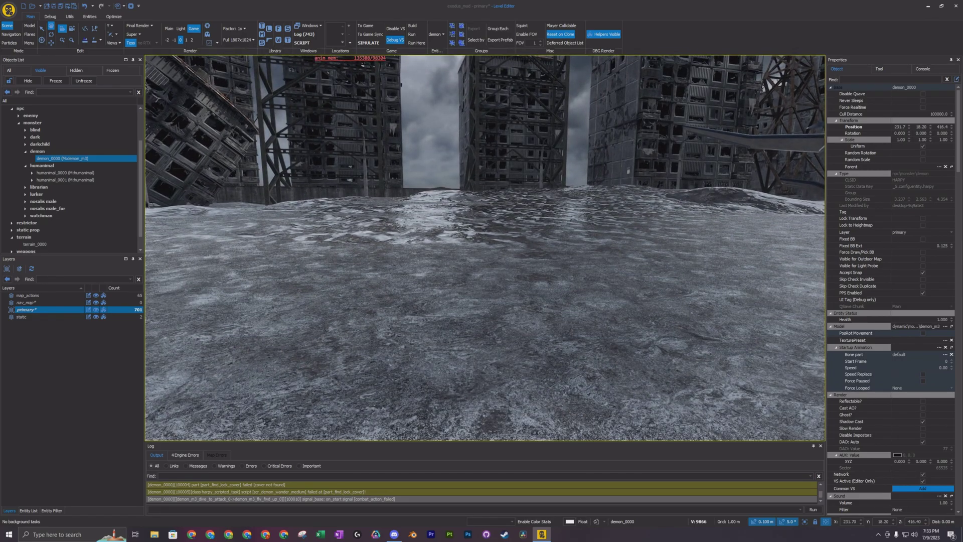
pyautogui.press('Escape')
pyautogui.click(519, 269)
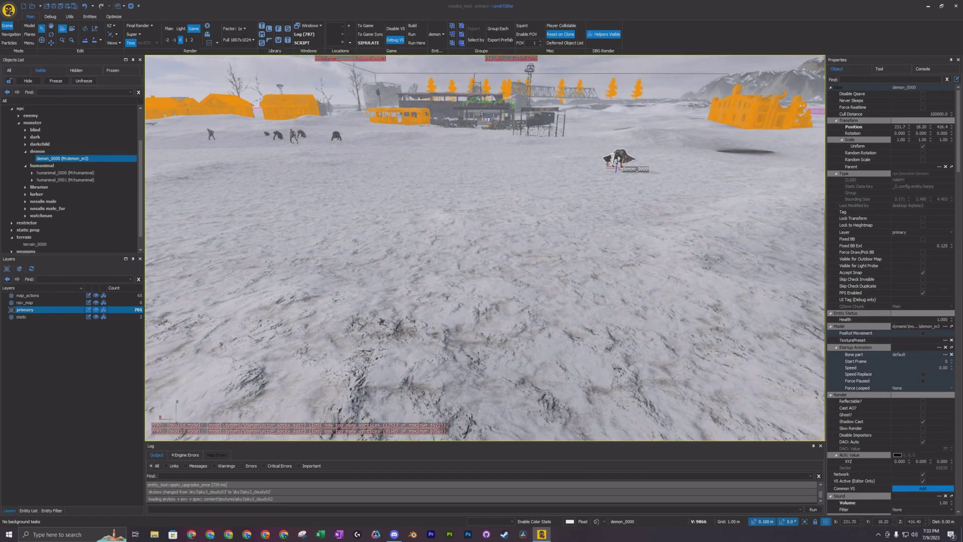
# Switch to Navigation mode and examine both navigation meshes and the position of the monsters on them from several angles
pyautogui.press('d')
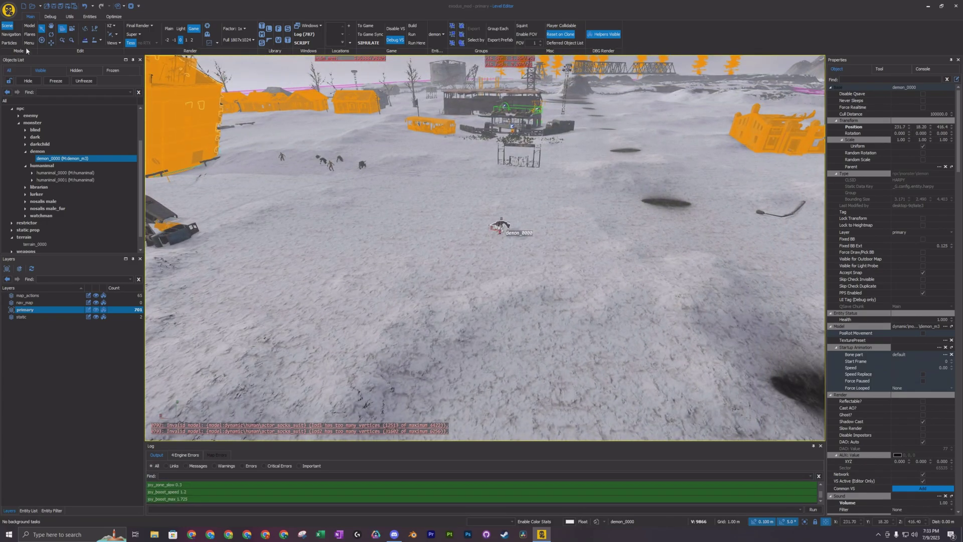
pyautogui.click(11, 34)
pyautogui.press('w')
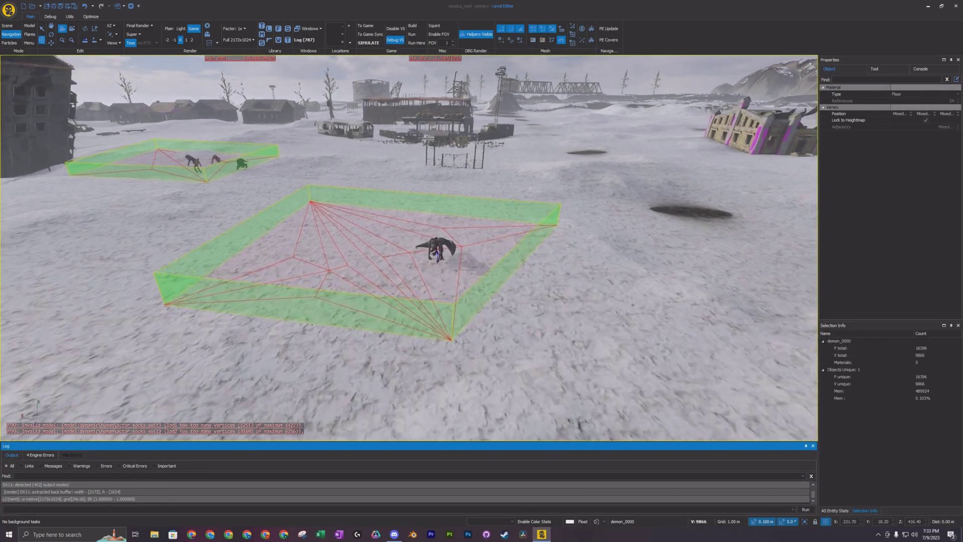
pyautogui.press('w')
pyautogui.press('d')
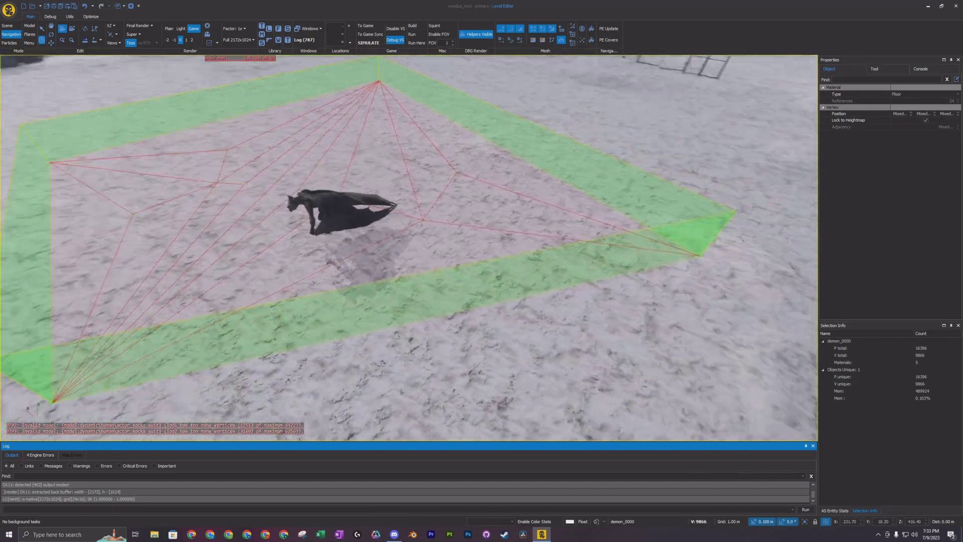
pyautogui.press('a')
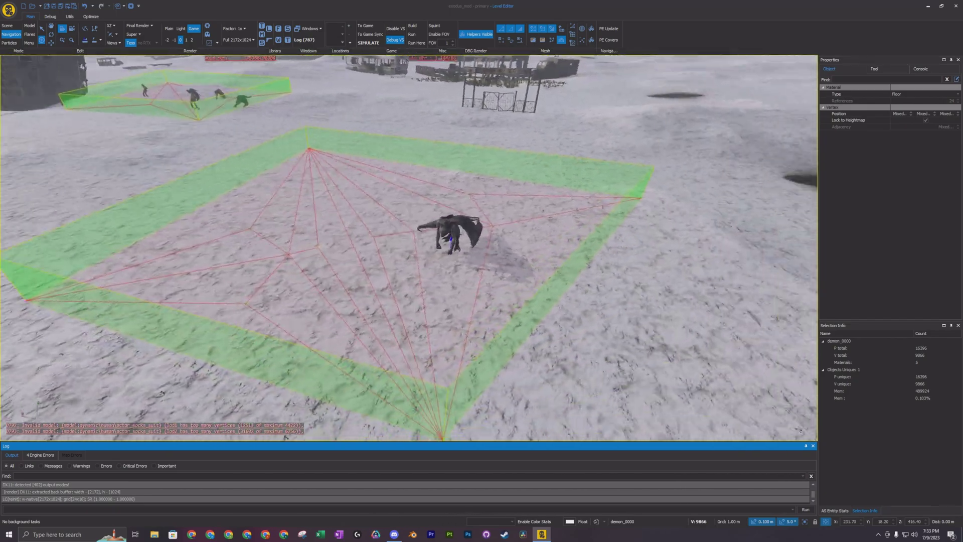
pyautogui.press('s')
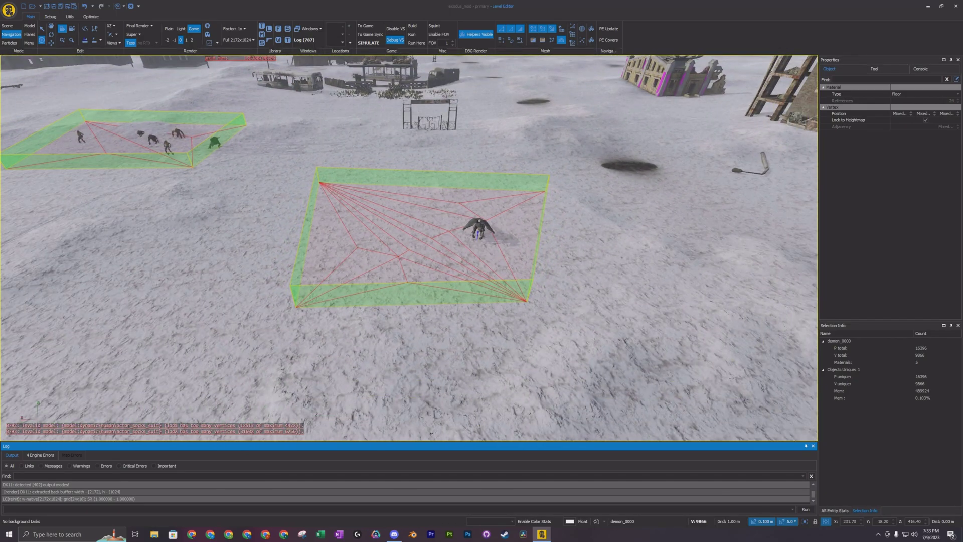
pyautogui.press('w')
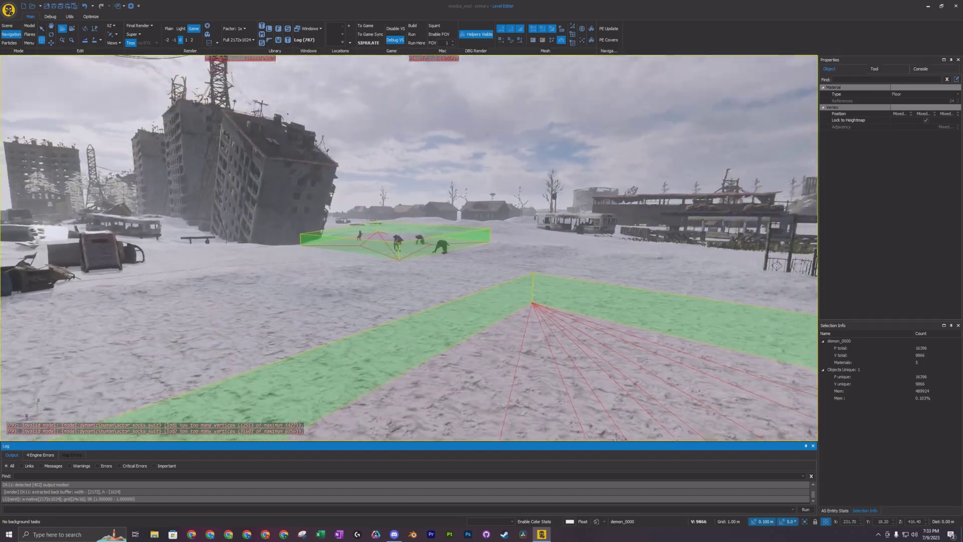
pyautogui.press('s')
pyautogui.press('w')
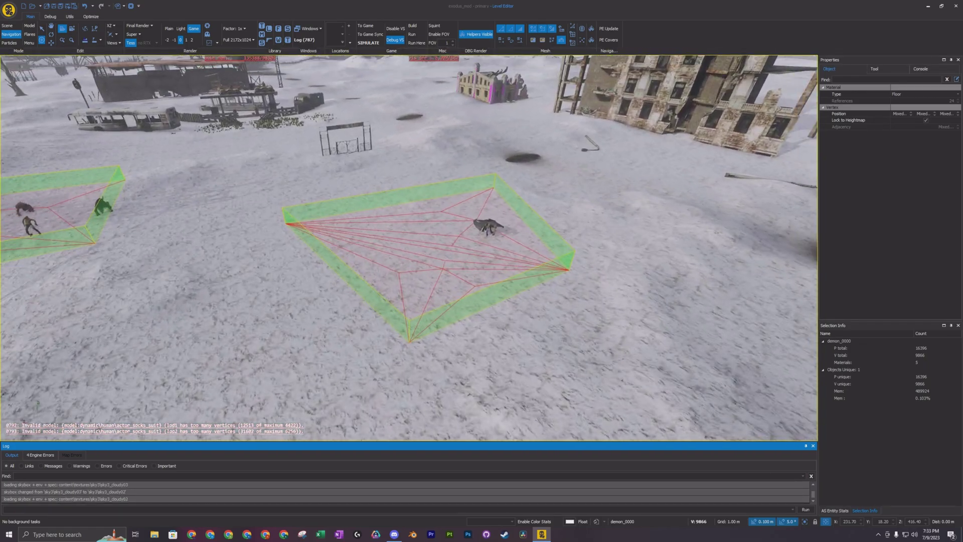
pyautogui.press('s')
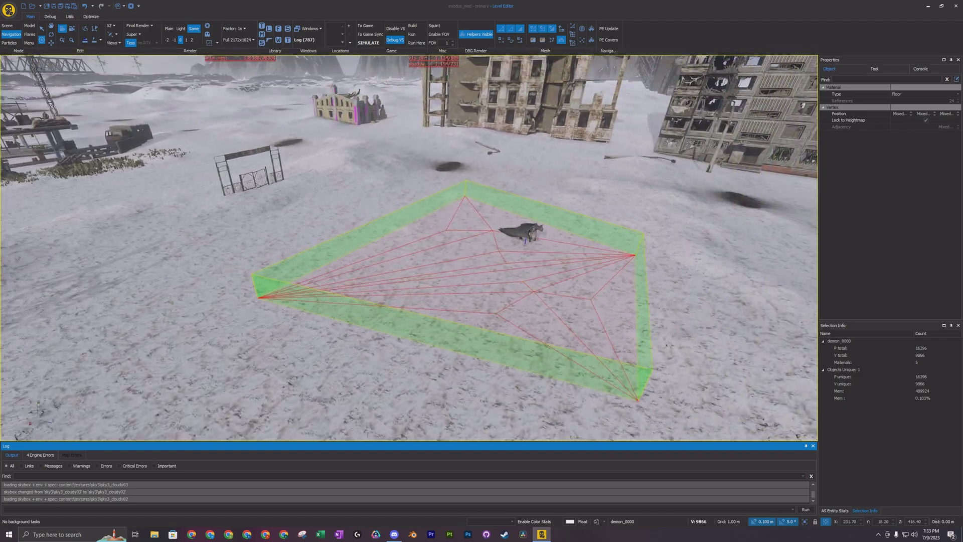
pyautogui.press('w')
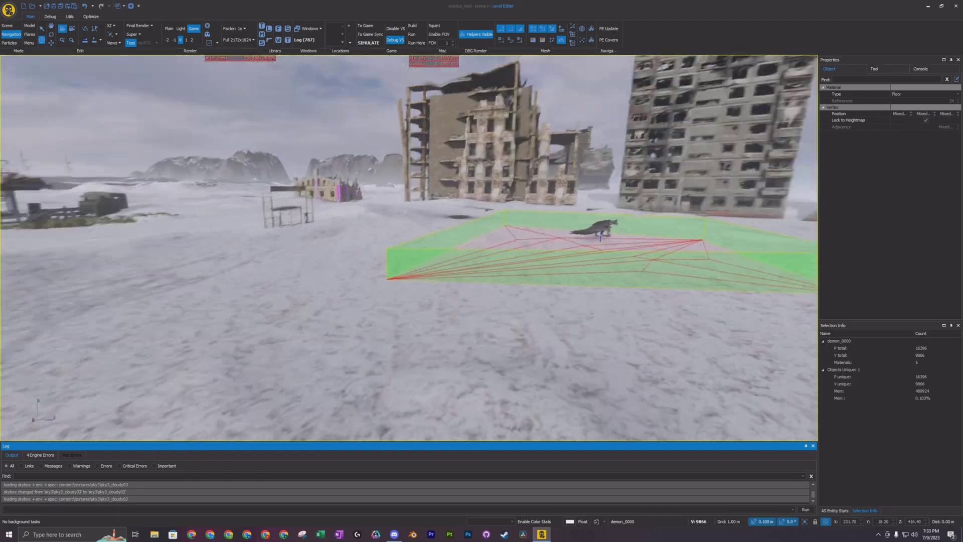